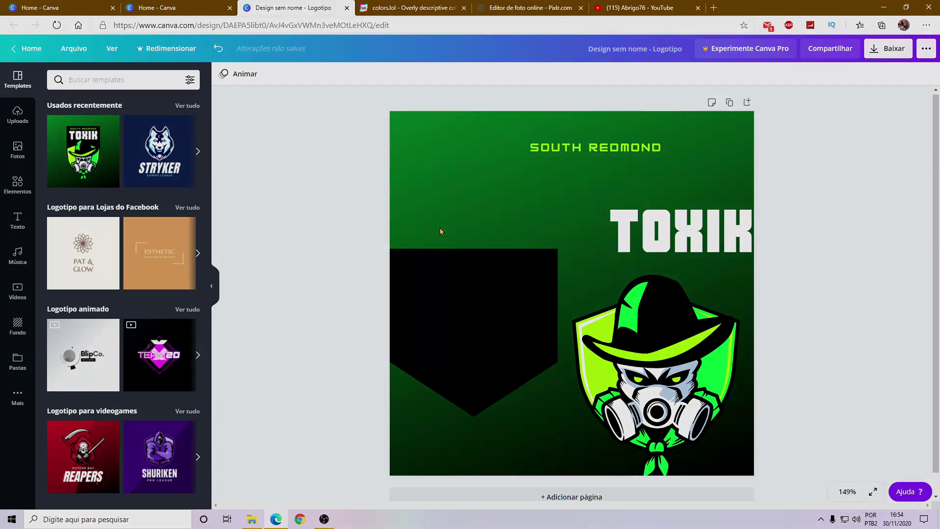
- Move the black shield shape up beneath the South Redmond text and shift the TOXIK title inward from the canvas edge
{"action": "left_click_drag", "start_coordinate": [474, 319], "coordinate": [529, 239]}
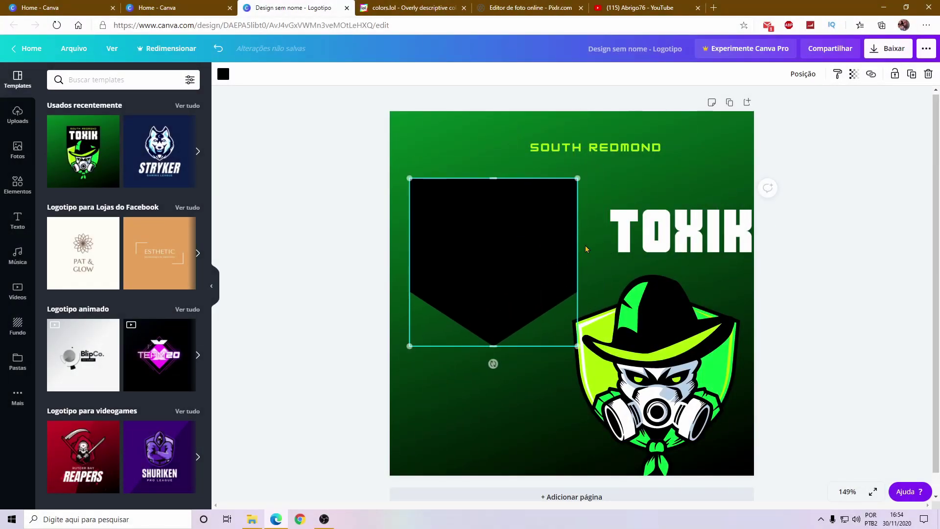
{"action": "left_click", "coordinate": [680, 230]}
{"action": "mouse_move", "coordinate": [680, 230]}
{"action": "left_mouse_down"}
{"action": "mouse_move", "coordinate": [668, 226]}
{"action": "mouse_move", "coordinate": [674, 219]}
{"action": "left_mouse_up"}
{"action": "left_click", "coordinate": [499, 237]}
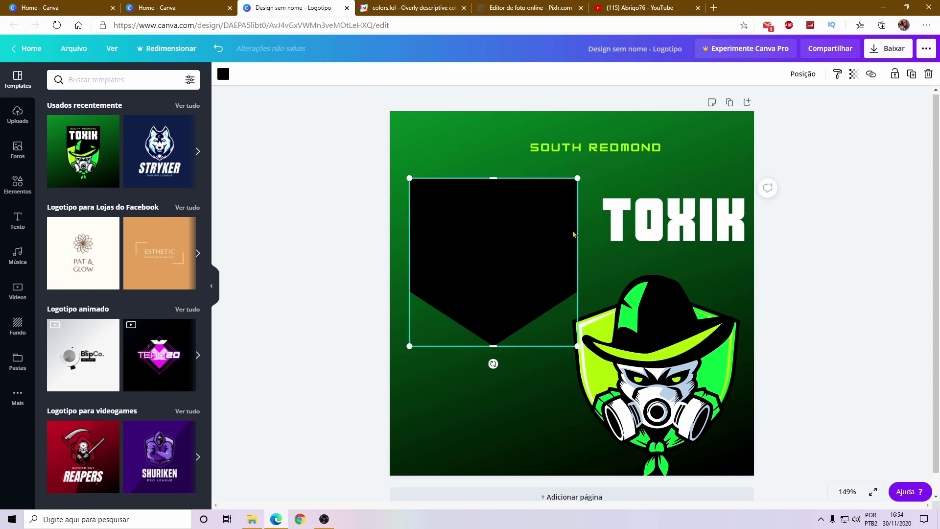
{"action": "left_click", "coordinate": [638, 221]}
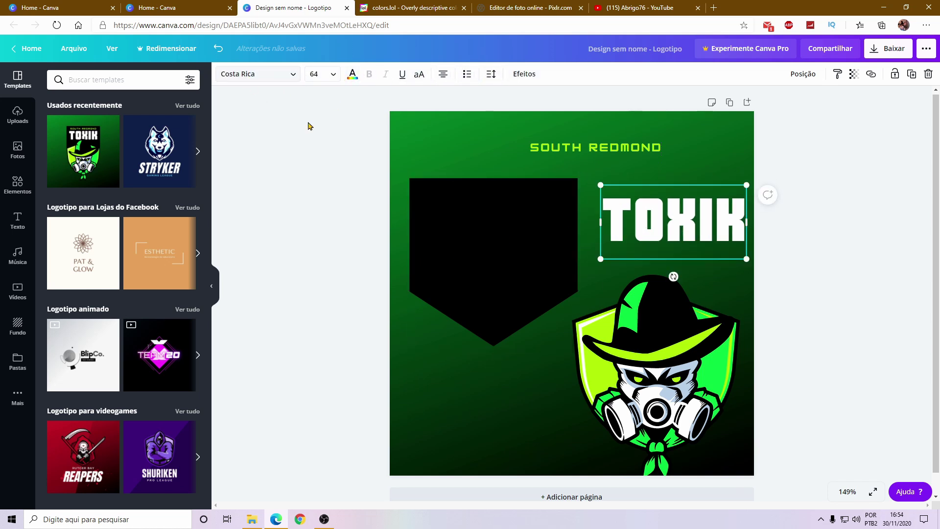
{"action": "left_click_drag", "start_coordinate": [658, 217], "coordinate": [644, 210]}
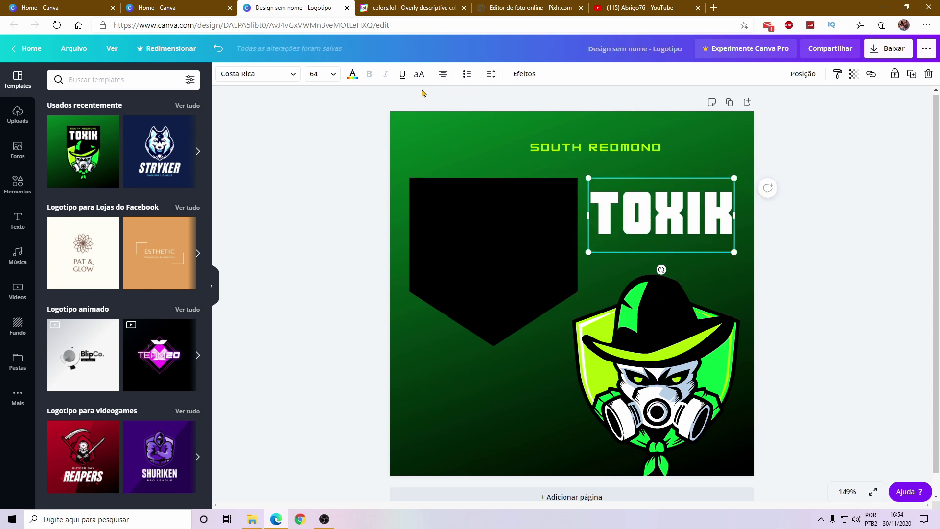
- Reposition the gas-mask cowboy mascot so that it overlaps the black shield shape and the TOXIK title
{"action": "left_click", "coordinate": [500, 256]}
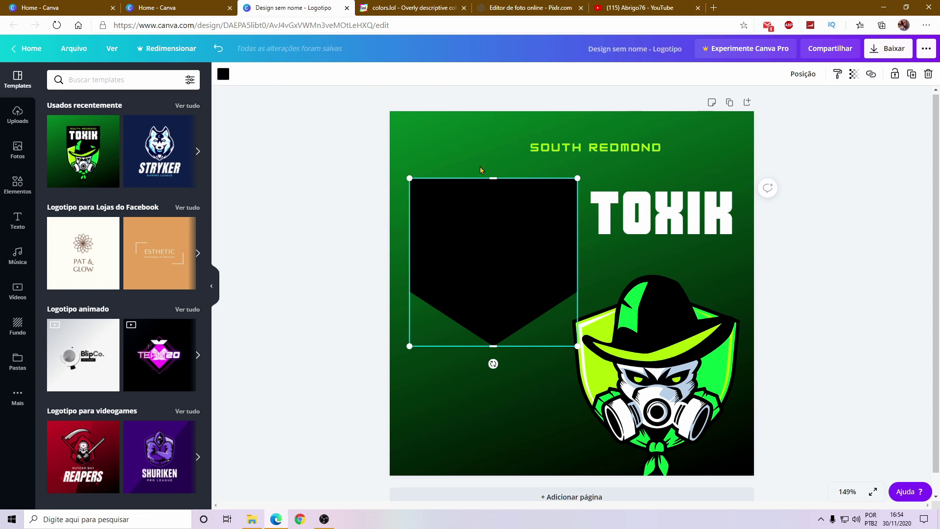
{"action": "left_click", "coordinate": [644, 333]}
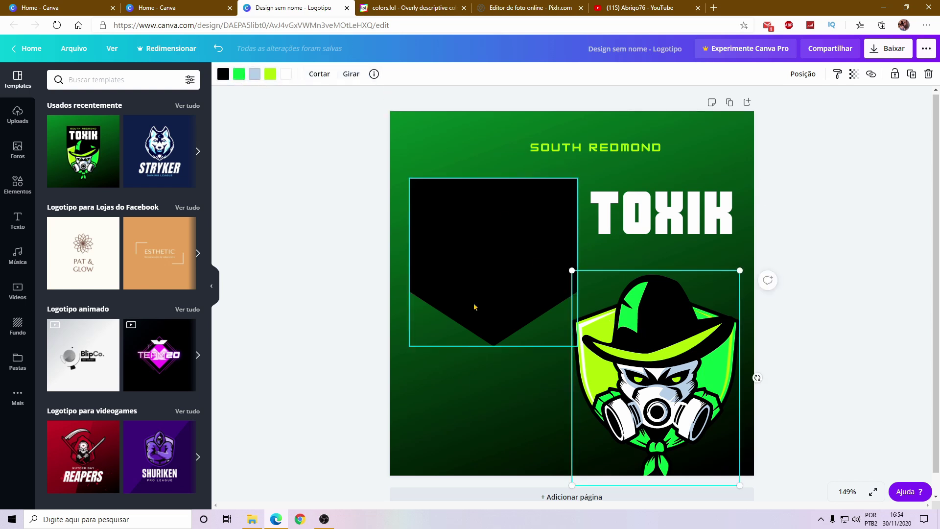
{"action": "left_click_drag", "start_coordinate": [637, 359], "coordinate": [632, 342]}
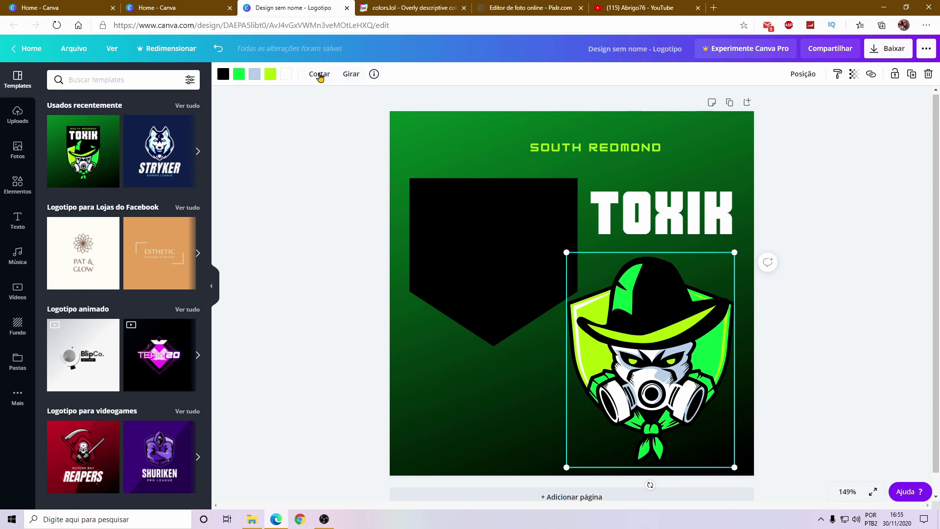
{"action": "left_click_drag", "start_coordinate": [683, 323], "coordinate": [620, 292]}
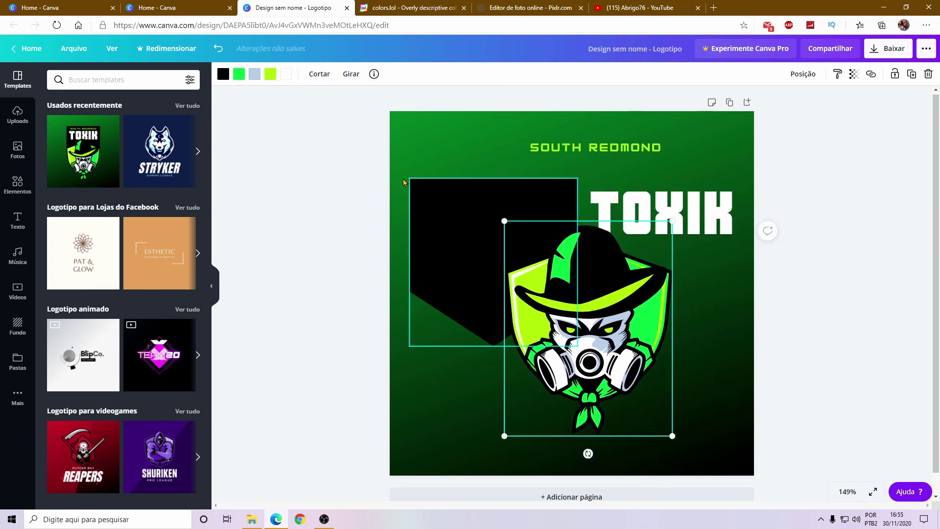
- Try the Stryker and Team 20 logo templates, and apply the Shuriken Pro League video-game template
{"action": "left_click", "coordinate": [143, 150]}
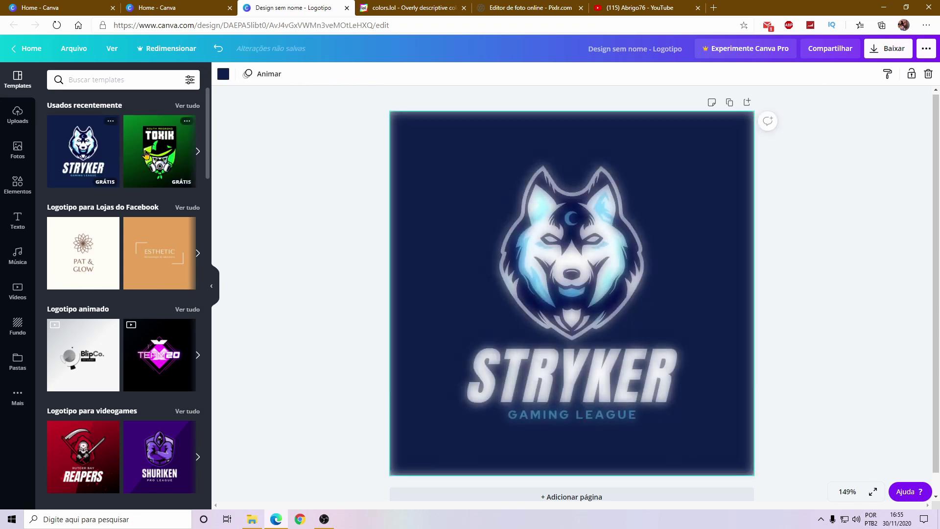
{"action": "scroll", "coordinate": [137, 214], "scroll_direction": "down", "scroll_amount": 3}
{"action": "left_click", "coordinate": [157, 228]}
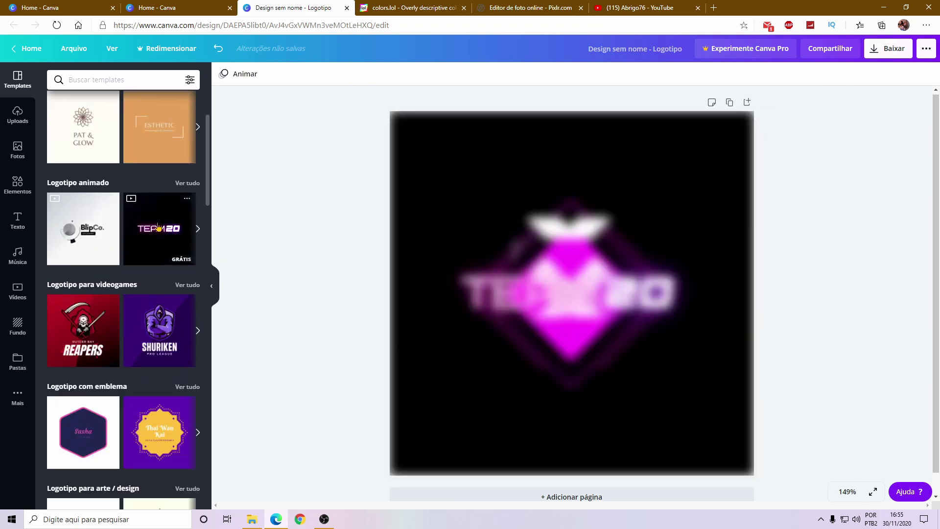
{"action": "left_click", "coordinate": [160, 332]}
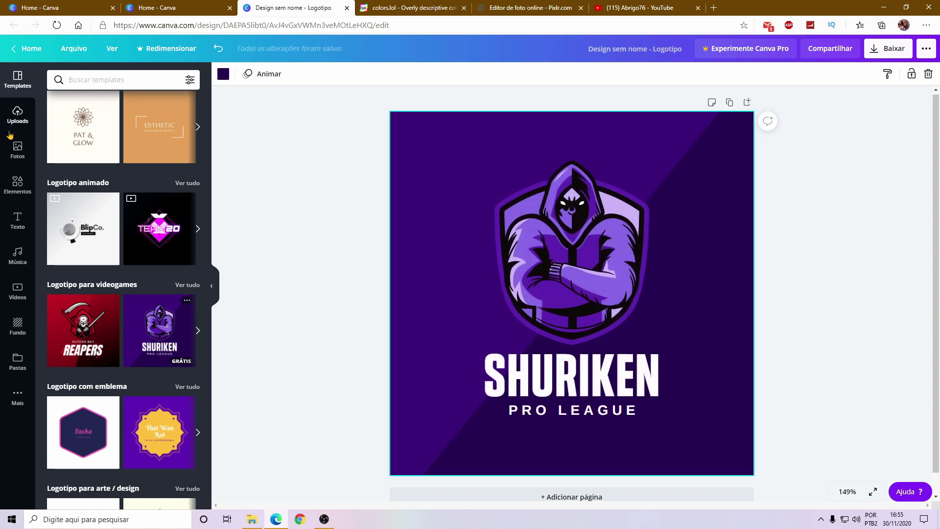
- Upload the YouTube logo image 7111005180433520.png from the computer's Abrigo76 folder inside Vídeos
{"action": "left_click", "coordinate": [19, 115]}
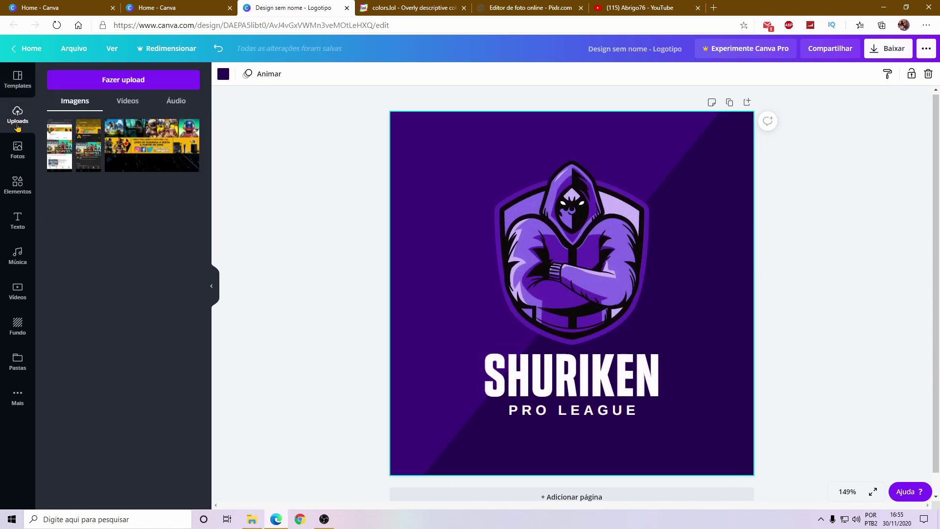
{"action": "left_click", "coordinate": [126, 83]}
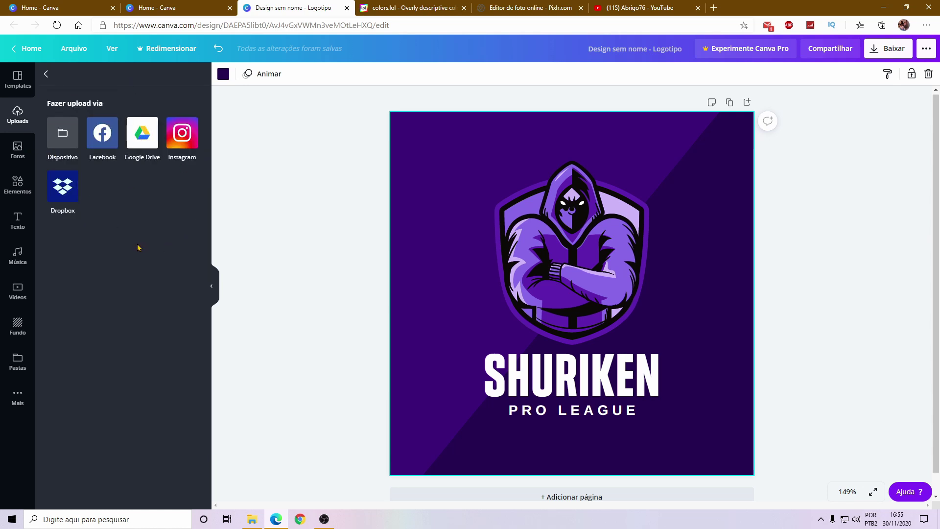
{"action": "left_click", "coordinate": [61, 124]}
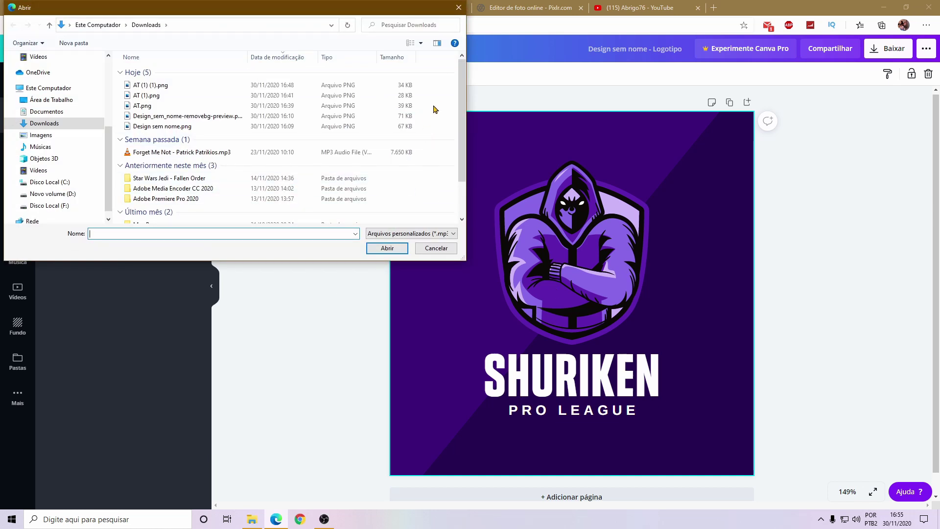
{"action": "left_click", "coordinate": [42, 171]}
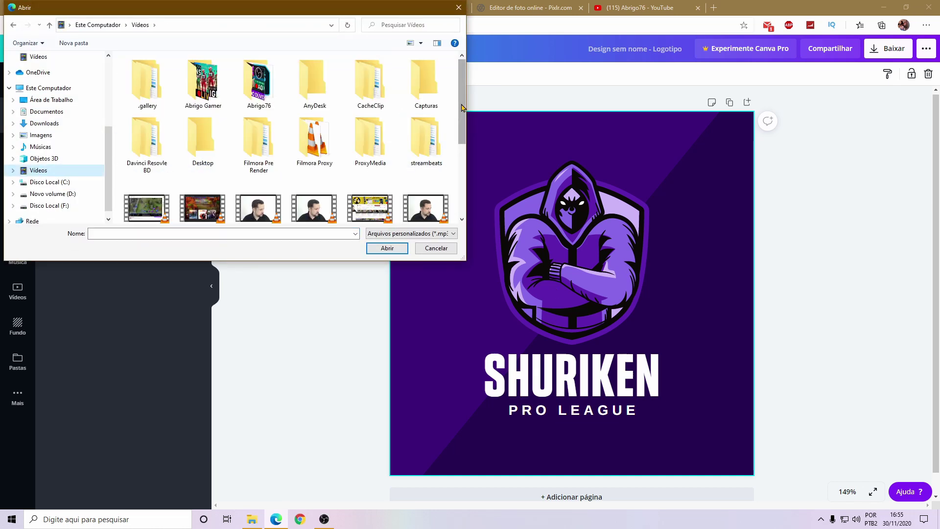
{"action": "left_click_drag", "start_coordinate": [461, 107], "coordinate": [463, 184]}
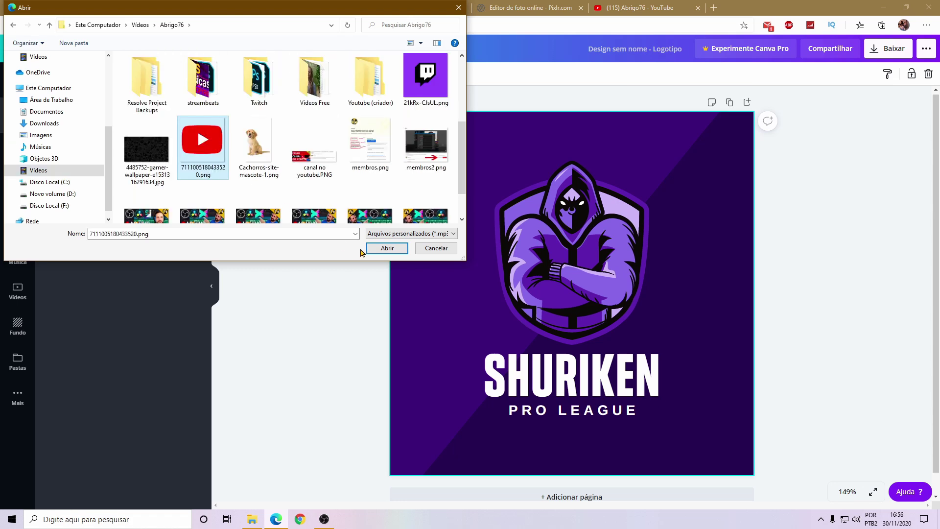
{"action": "left_click", "coordinate": [383, 249]}
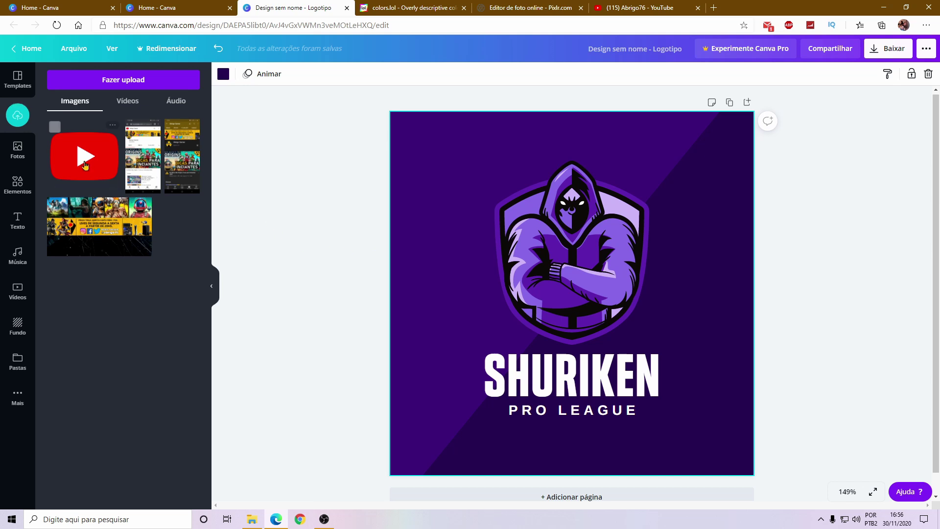
- Try the uploaded YouTube logo over the Shuriken mascot, shift it towards the canvas corner, and delete it
{"action": "left_click_drag", "start_coordinate": [85, 165], "coordinate": [487, 203]}
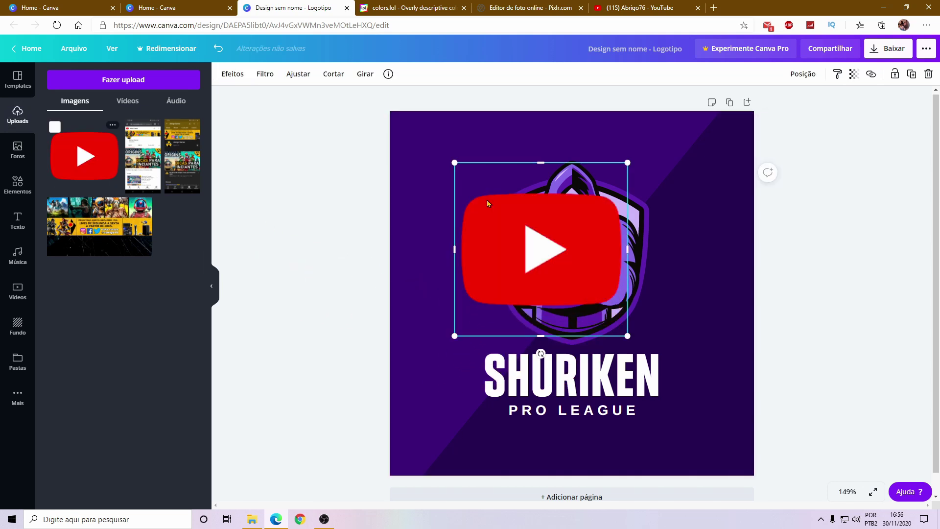
{"action": "left_click_drag", "start_coordinate": [518, 250], "coordinate": [474, 193]}
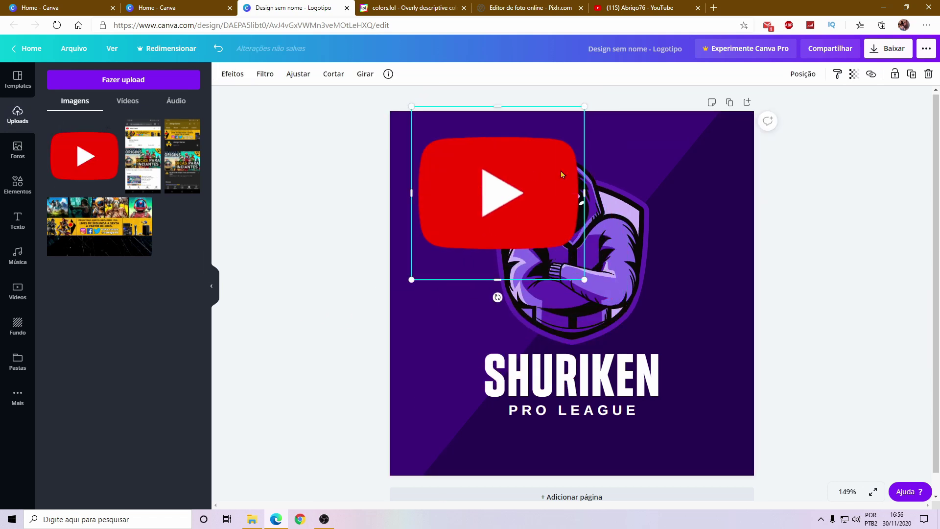
{"action": "key", "text": "Delete"}
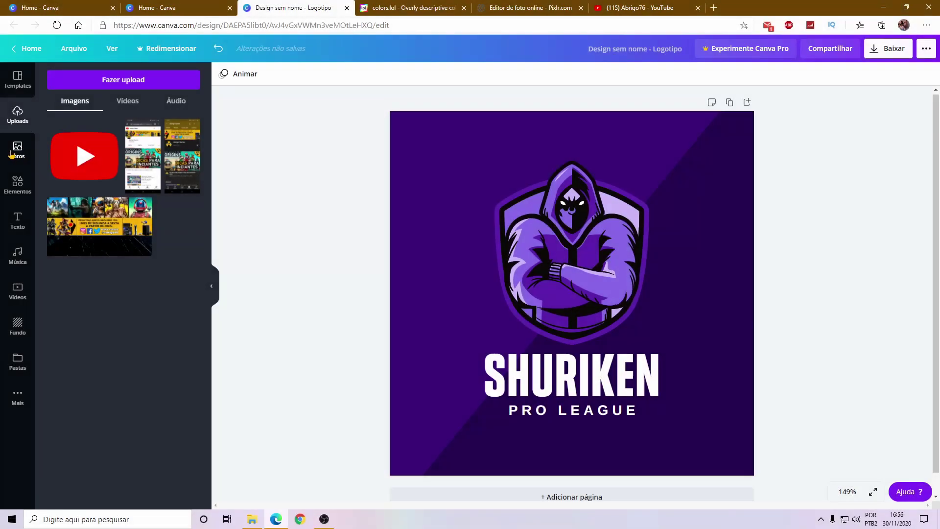
- Add the trending stock photo of a sunset over a dark landscape to the design
{"action": "left_click", "coordinate": [18, 152]}
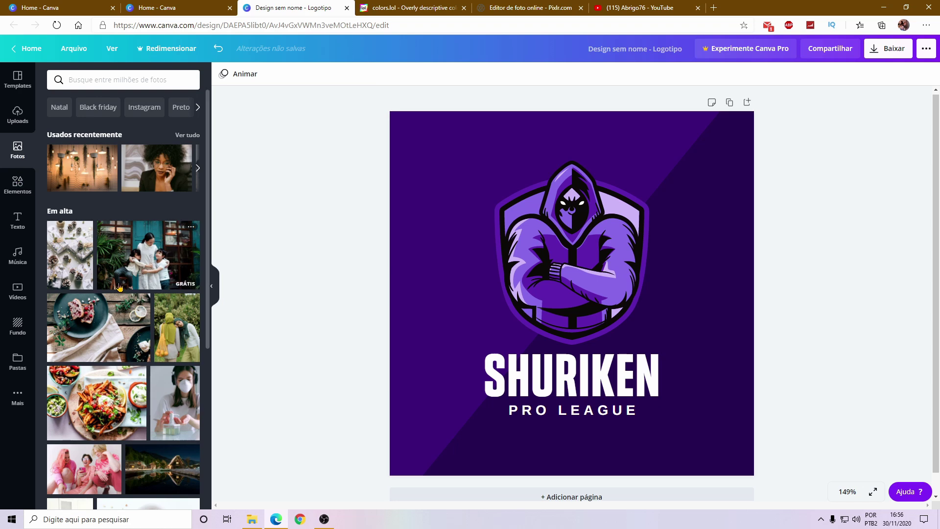
{"action": "scroll", "coordinate": [120, 284], "scroll_direction": "down", "scroll_amount": 5}
{"action": "scroll", "coordinate": [120, 283], "scroll_direction": "down", "scroll_amount": 9}
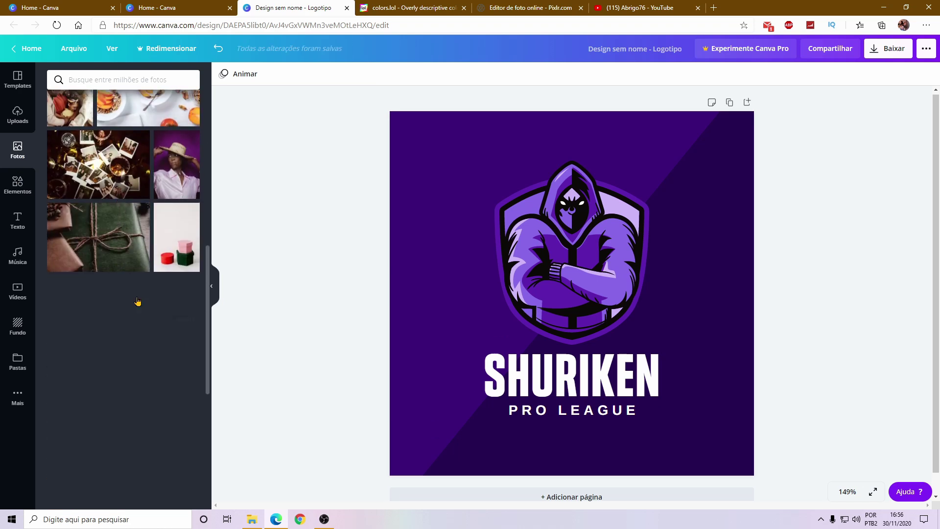
{"action": "scroll", "coordinate": [134, 298], "scroll_direction": "down", "scroll_amount": 2}
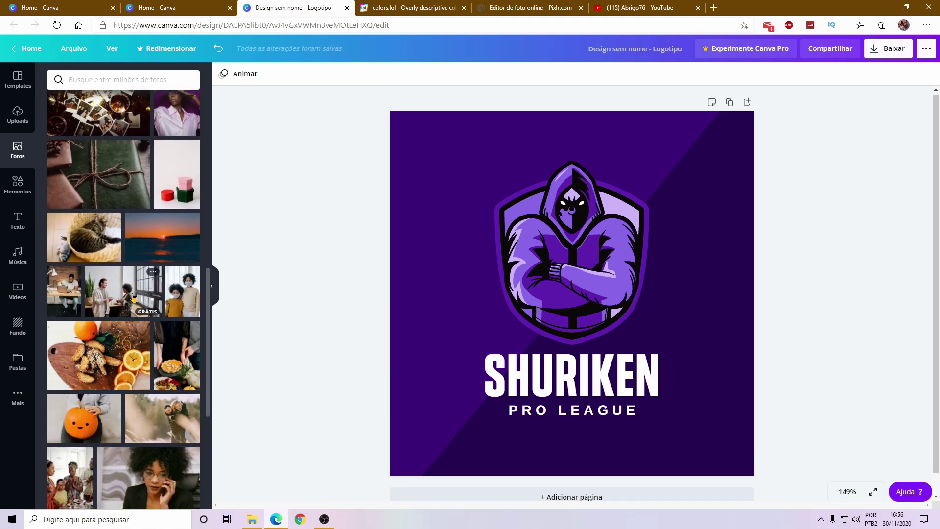
{"action": "left_click", "coordinate": [162, 237]}
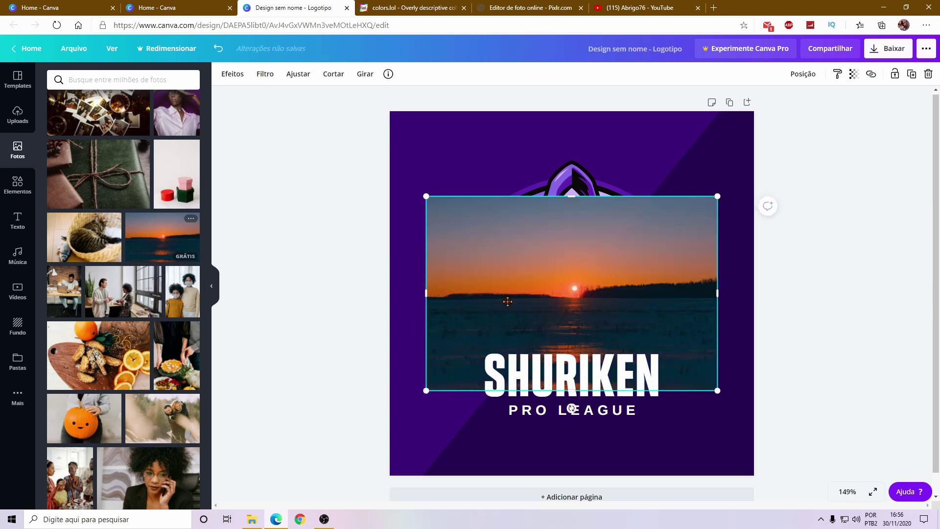
- Move the sunset photo past the canvas's upper-left corner and enlarge it to cover the whole design
{"action": "left_click_drag", "start_coordinate": [548, 337], "coordinate": [349, 173]}
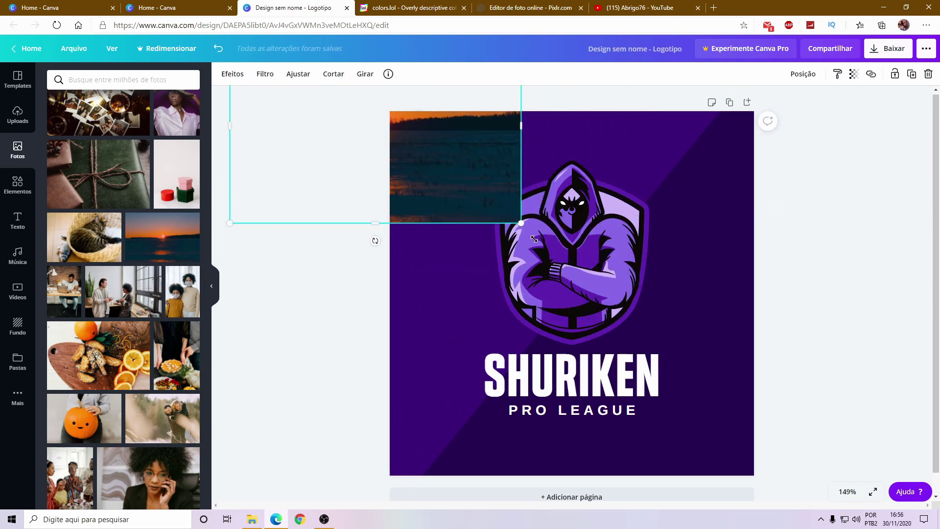
{"action": "left_click_drag", "start_coordinate": [521, 224], "coordinate": [829, 407]}
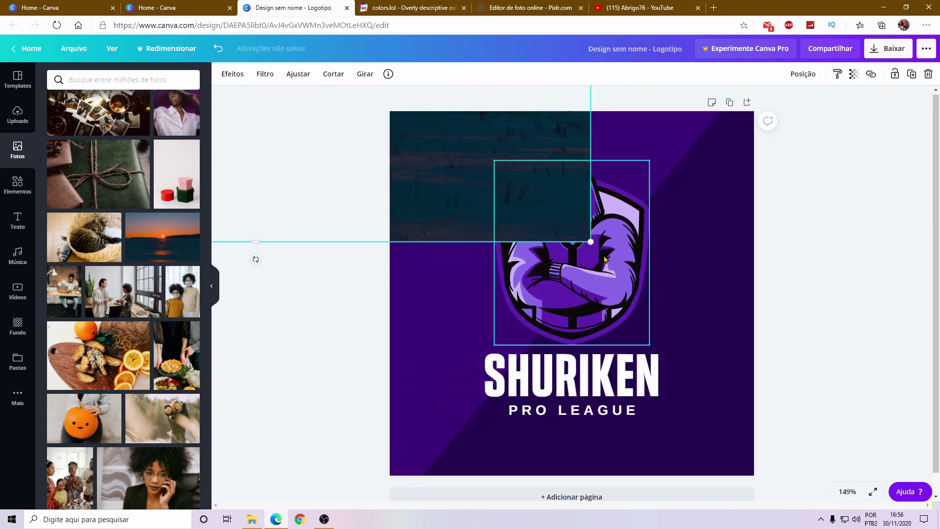
{"action": "left_click_drag", "start_coordinate": [593, 242], "coordinate": [788, 475]}
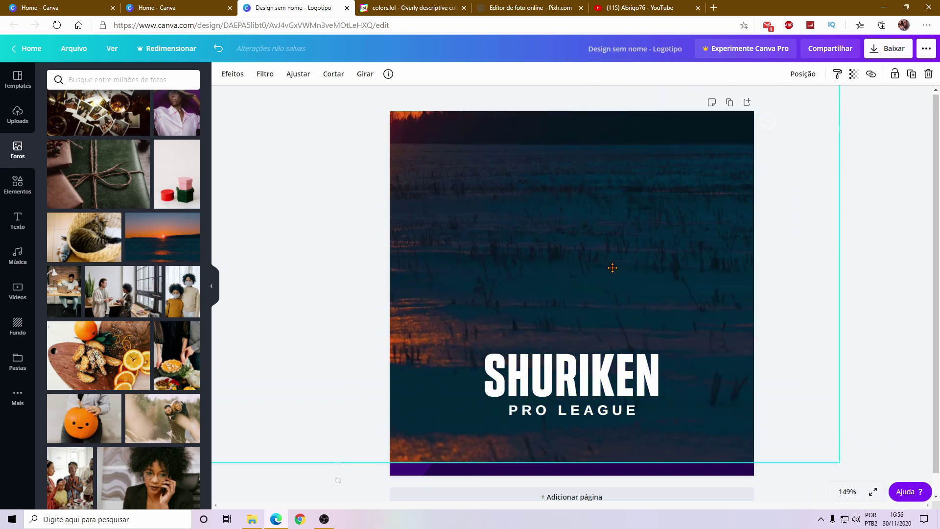
- Try sending the sunset photo behind the purple diagonal shape, and undo the layer change
{"action": "key", "text": "ctrl+bracketleft"}
{"action": "left_click", "coordinate": [833, 229]}
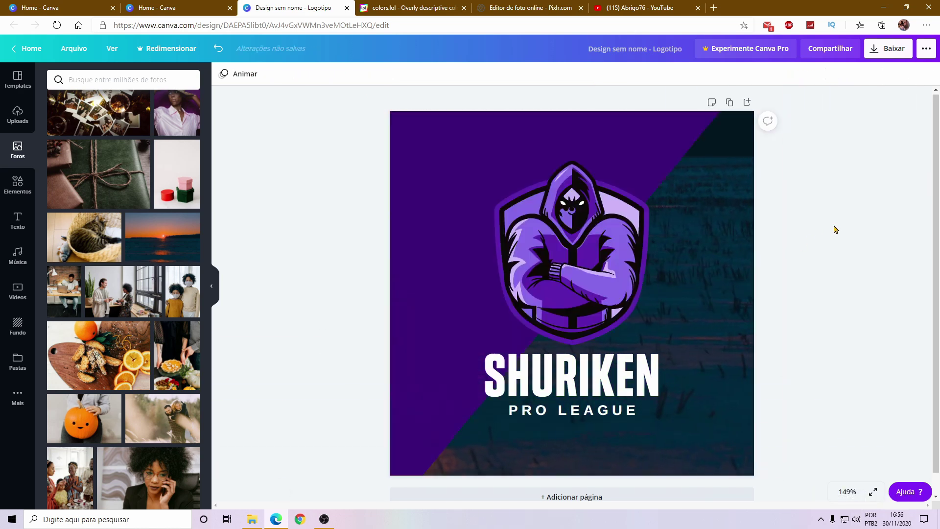
{"action": "key", "text": "ctrl+z"}
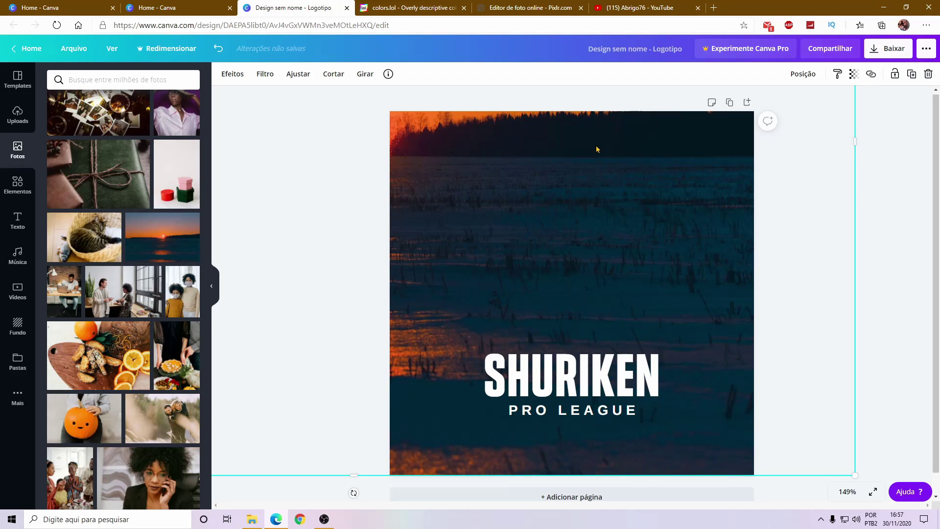
- Send the sunset photo behind the logo elements and delete the purple diagonal shape covering it
{"action": "key", "text": "ctrl+bracketleft"}
{"action": "left_click", "coordinate": [894, 206]}
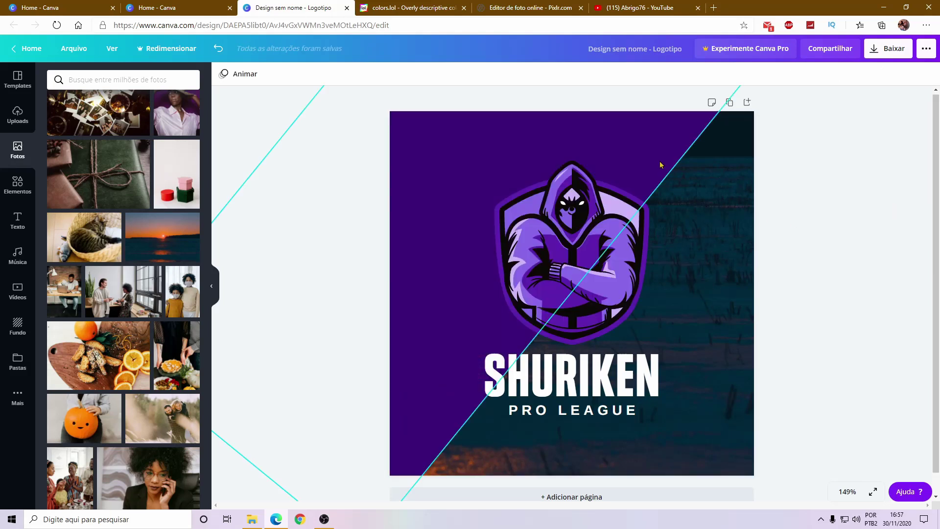
{"action": "left_click", "coordinate": [640, 141]}
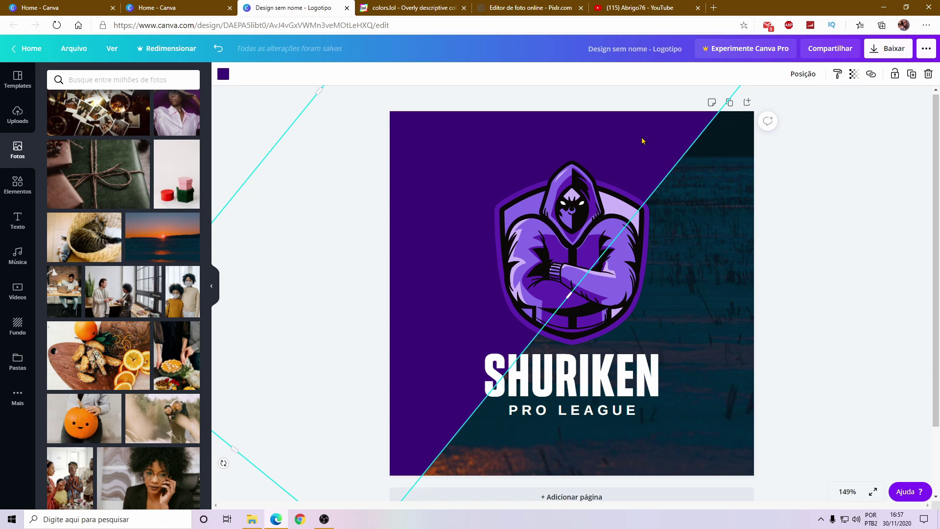
{"action": "key", "text": "Delete"}
- Enlarge the hooded ninja mascot and centre it horizontally, with its lower edge overlapping the SHURIKEN title
{"action": "left_click", "coordinate": [631, 188]}
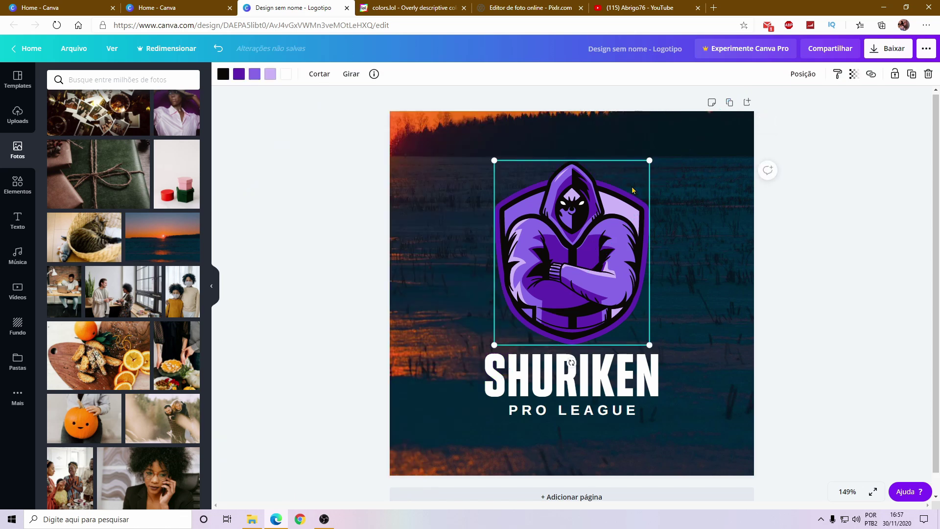
{"action": "left_click_drag", "start_coordinate": [642, 159], "coordinate": [691, 114]}
{"action": "left_click_drag", "start_coordinate": [610, 205], "coordinate": [589, 234]}
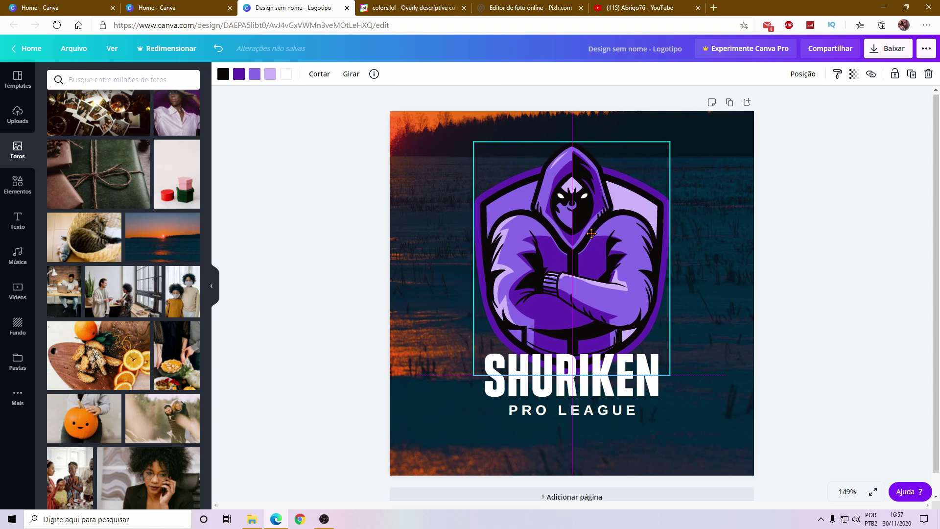
- Browse the graphic elements library, including the full featured collection and the line, shape, frame, sticker, chart and grid categories
{"action": "left_click", "coordinate": [18, 188]}
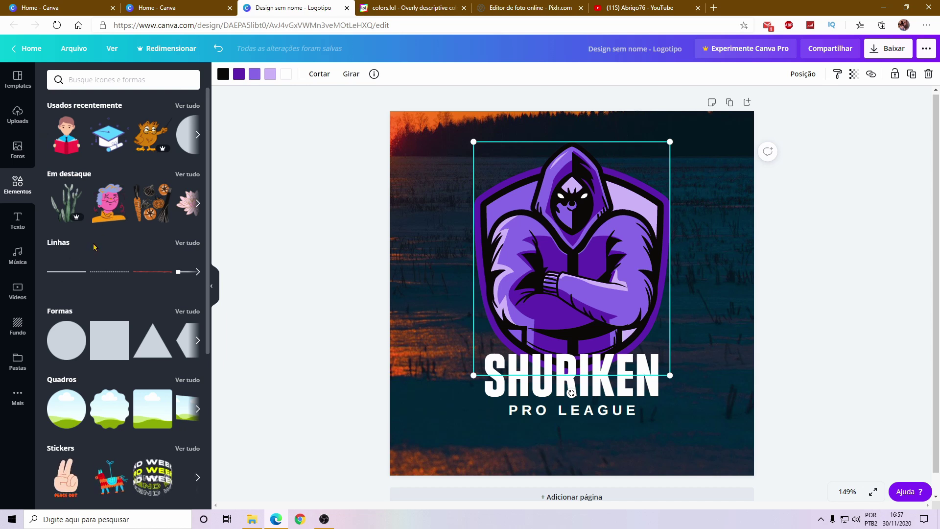
{"action": "left_click", "coordinate": [188, 175]}
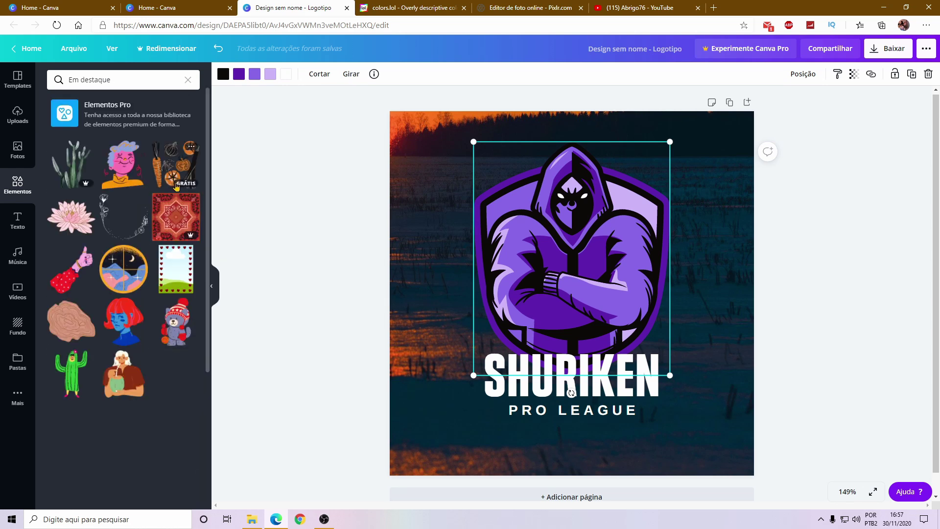
{"action": "scroll", "coordinate": [147, 206], "scroll_direction": "down", "scroll_amount": 5}
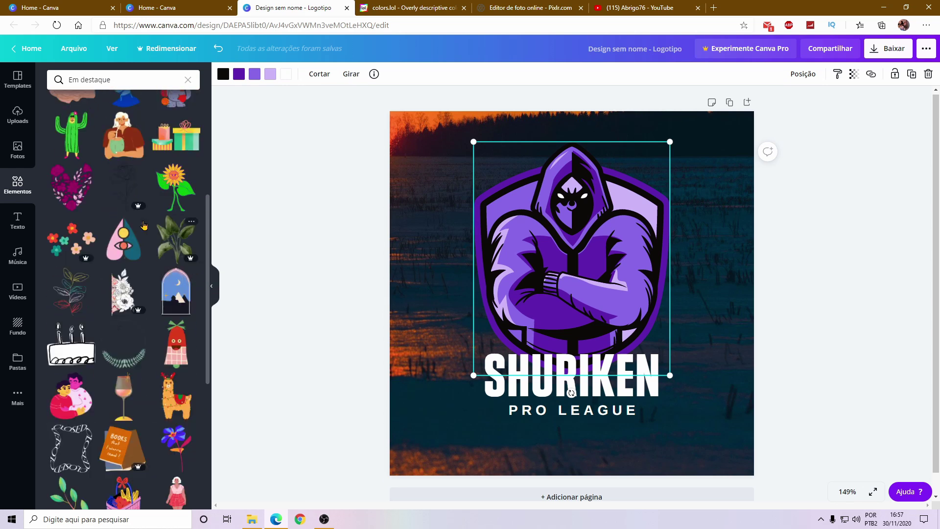
{"action": "mouse_move", "coordinate": [137, 210]}
{"action": "left_click", "coordinate": [14, 186]}
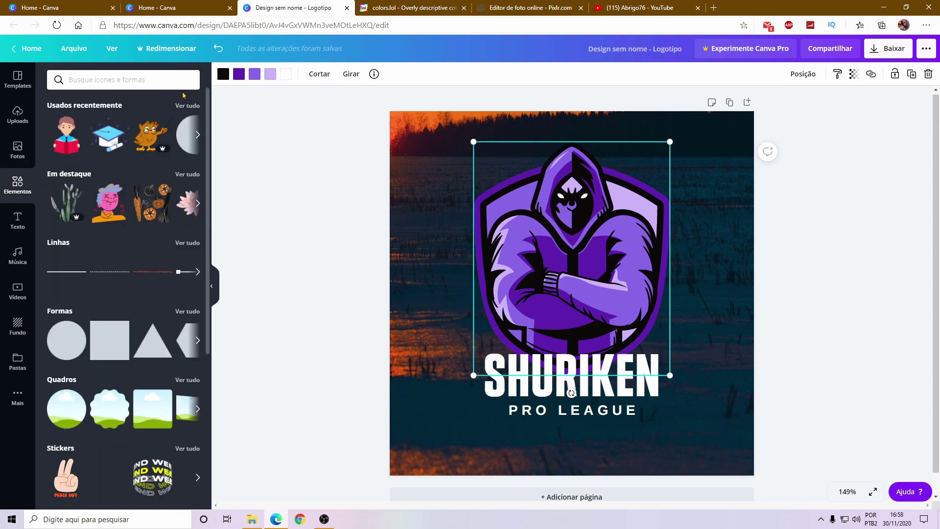
{"action": "scroll", "coordinate": [206, 143], "scroll_direction": "down", "scroll_amount": 3}
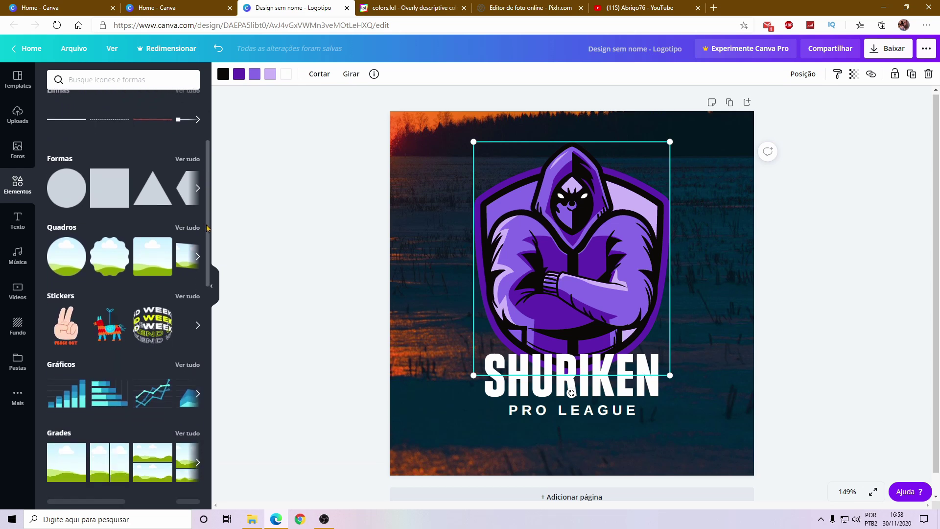
{"action": "scroll", "coordinate": [206, 143], "scroll_direction": "up", "scroll_amount": 3}
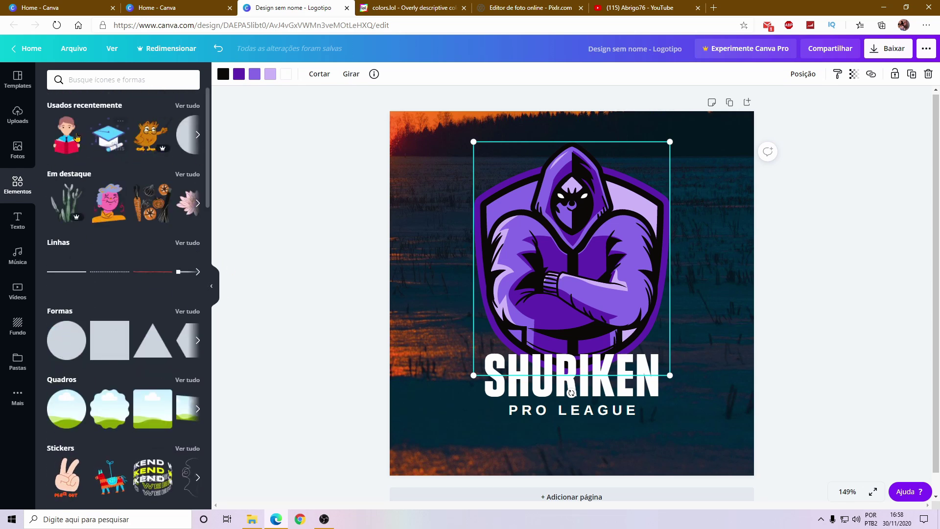
- Add a circle shape, align it with the canvas's upper-left corner and enlarge it to span the whole canvas
{"action": "left_click", "coordinate": [63, 339]}
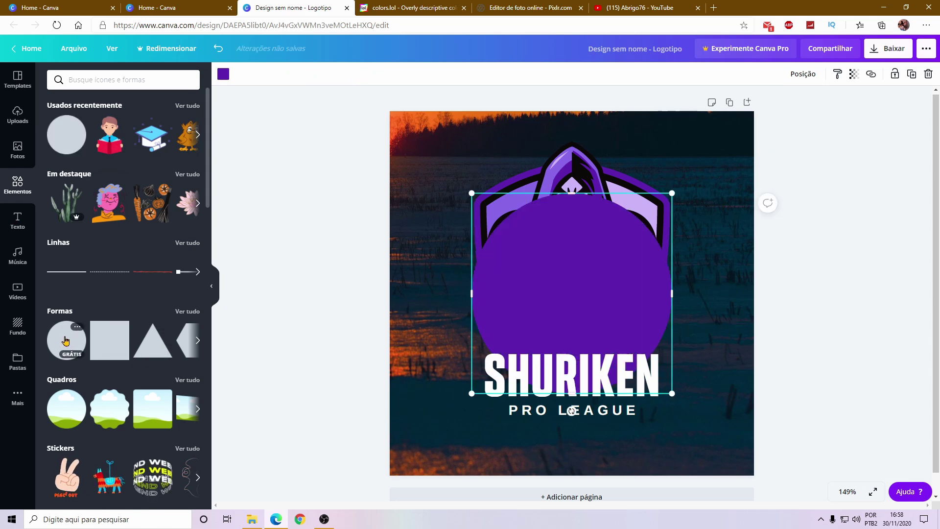
{"action": "left_click_drag", "start_coordinate": [567, 328], "coordinate": [495, 230]}
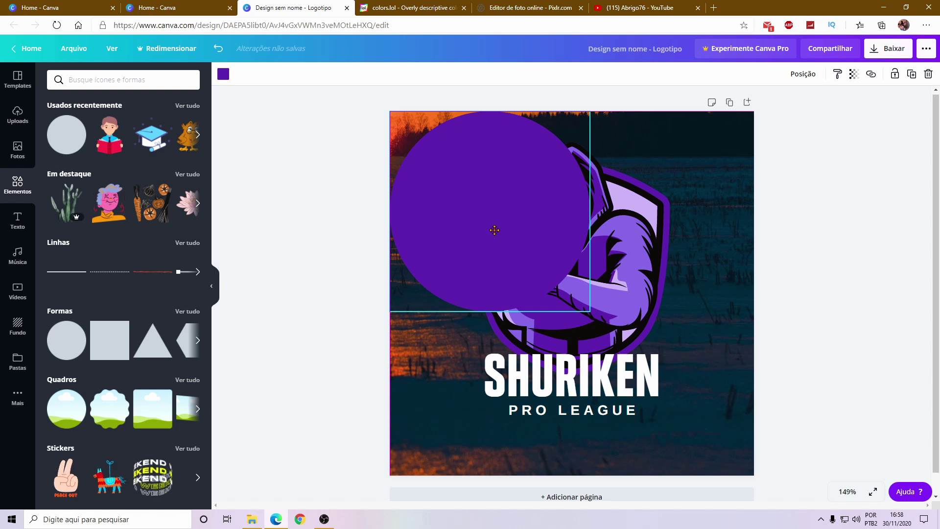
{"action": "left_click_drag", "start_coordinate": [590, 311], "coordinate": [754, 475]}
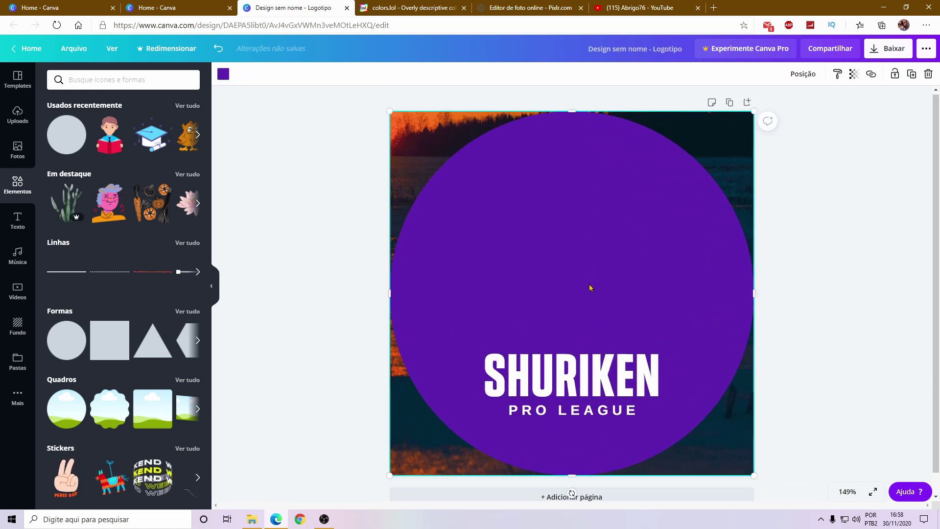
{"action": "key", "text": "Escape"}
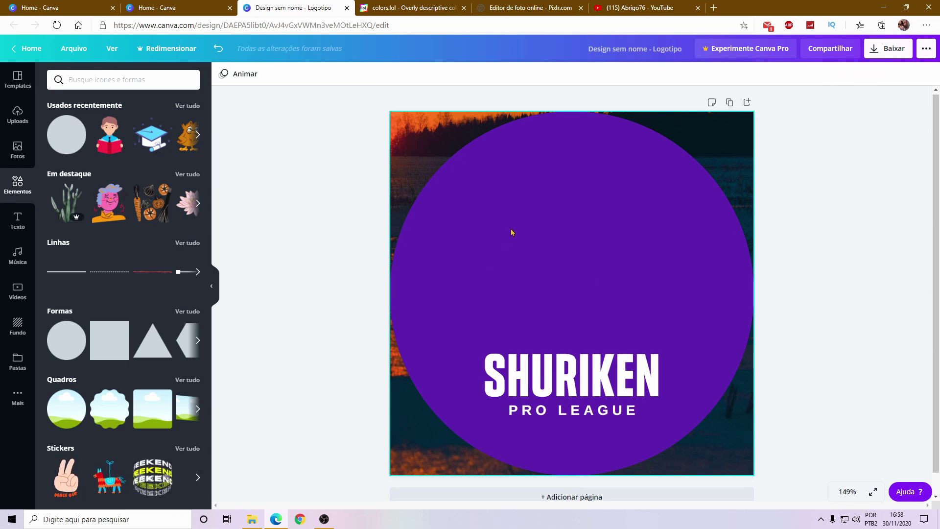
{"action": "left_click", "coordinate": [497, 219]}
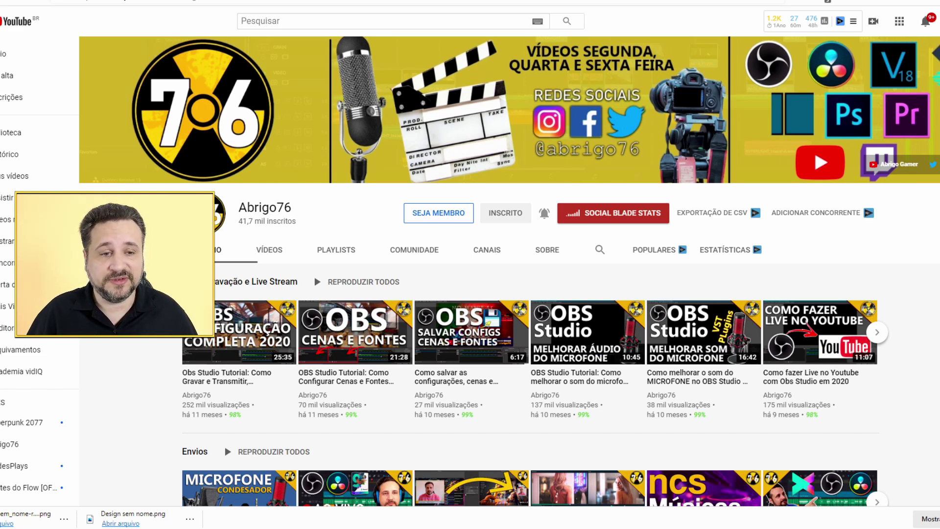
- Switch to the Abrigo76 YouTube channel and review its Membro da Cúpula, Consultoria and Consultoria Master membership tiers
{"action": "left_click", "coordinate": [438, 216]}
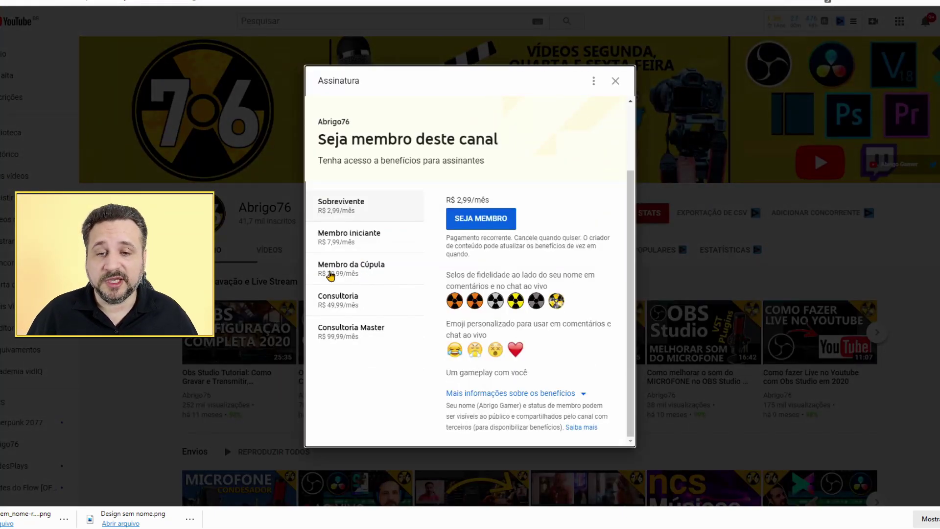
{"action": "left_click", "coordinate": [348, 270]}
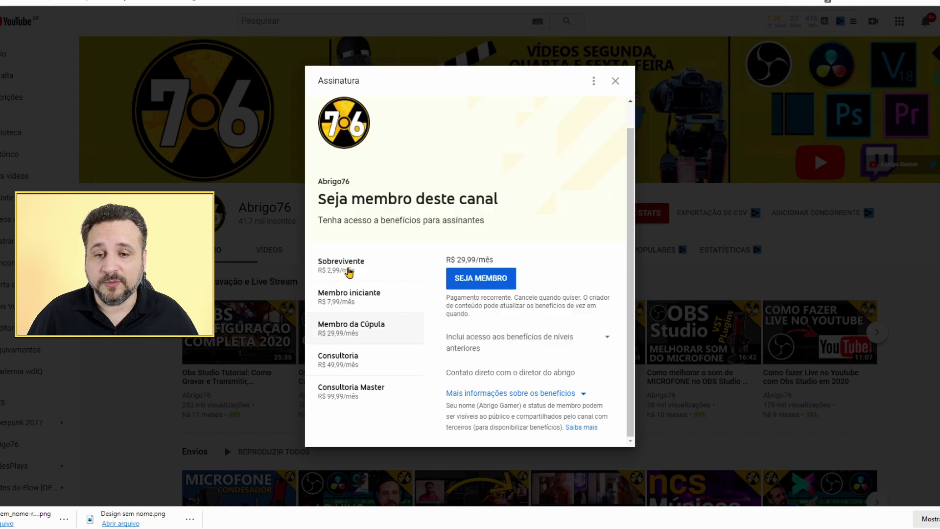
{"action": "left_click", "coordinate": [348, 367]}
{"action": "left_click", "coordinate": [366, 397]}
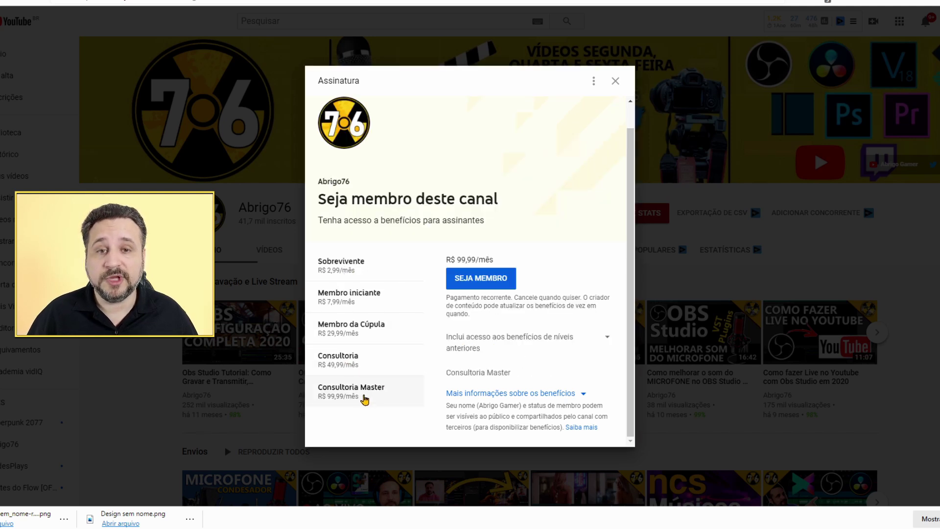
{"action": "left_click", "coordinate": [374, 333]}
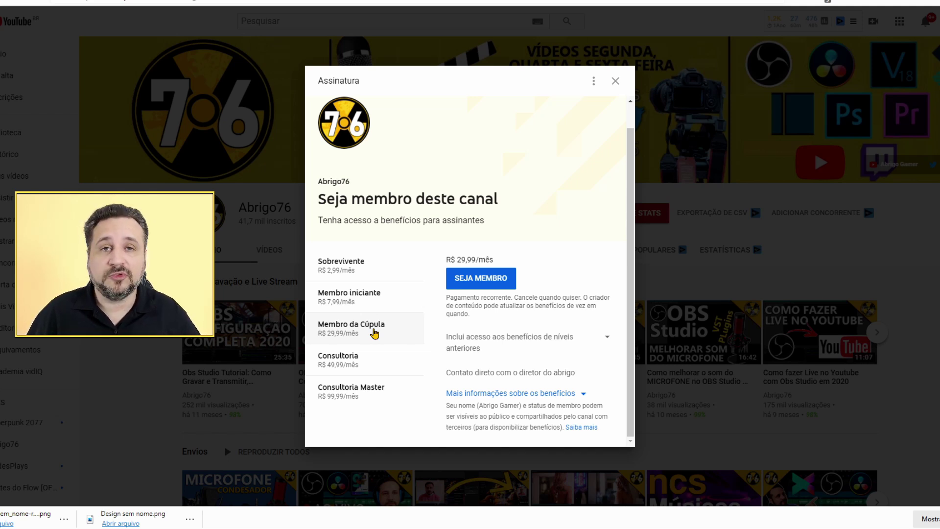
{"action": "left_click", "coordinate": [356, 365]}
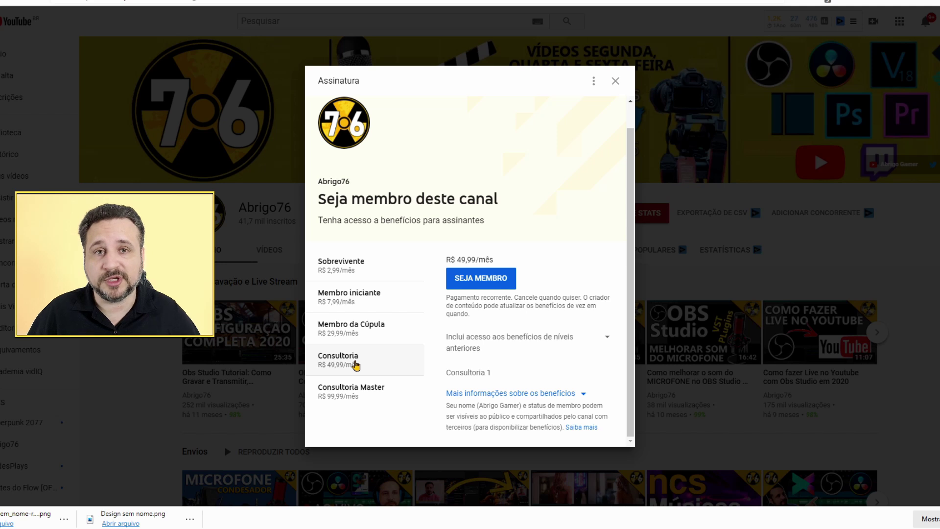
{"action": "left_click", "coordinate": [357, 391]}
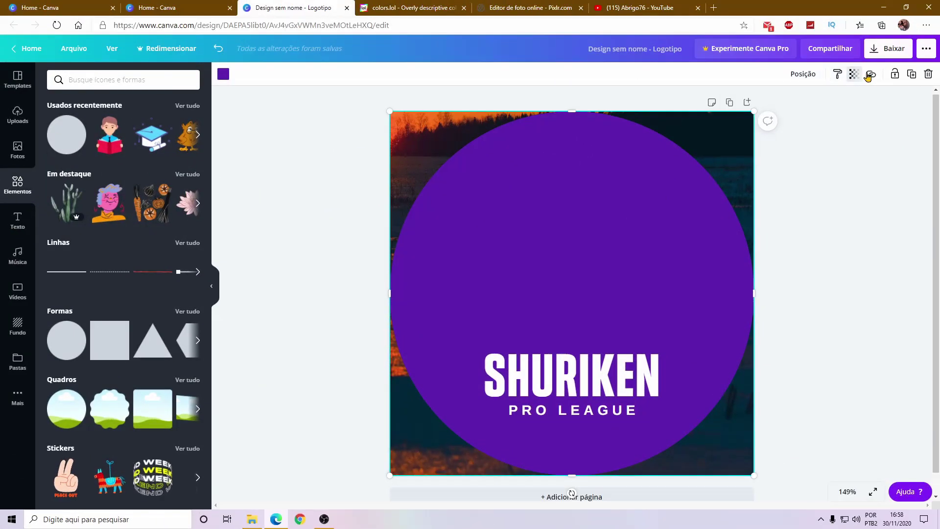
- Try the layer-order options on the purple circle, finishing with it sent behind the mascot and the text
{"action": "left_click", "coordinate": [804, 75]}
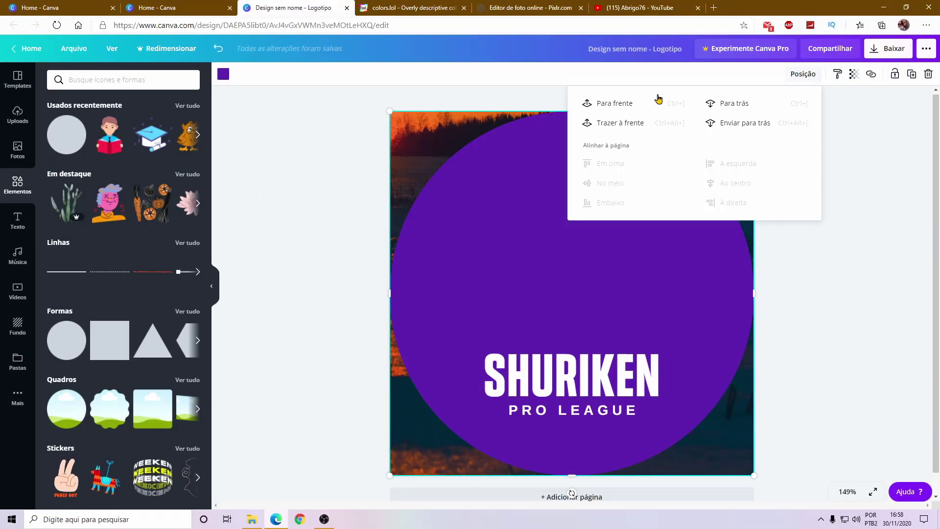
{"action": "left_click", "coordinate": [616, 105]}
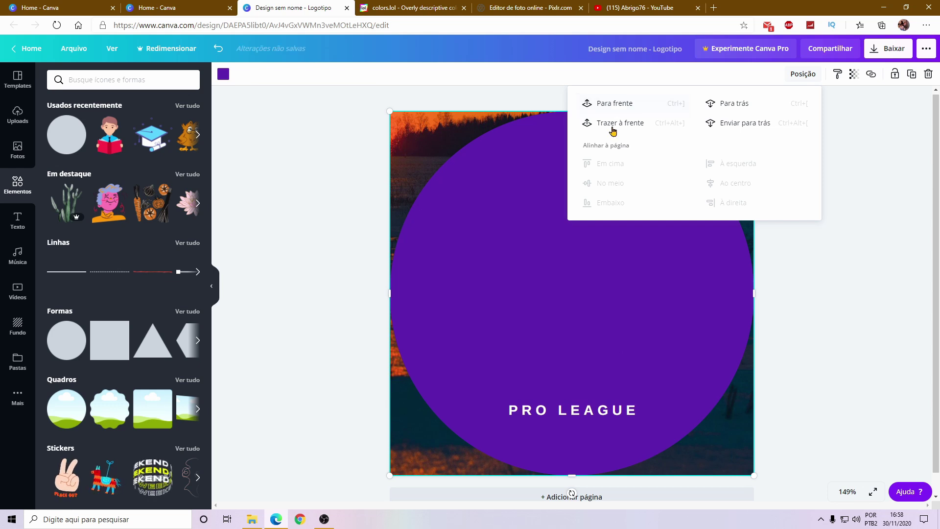
{"action": "left_click", "coordinate": [618, 124]}
{"action": "left_click", "coordinate": [738, 105]}
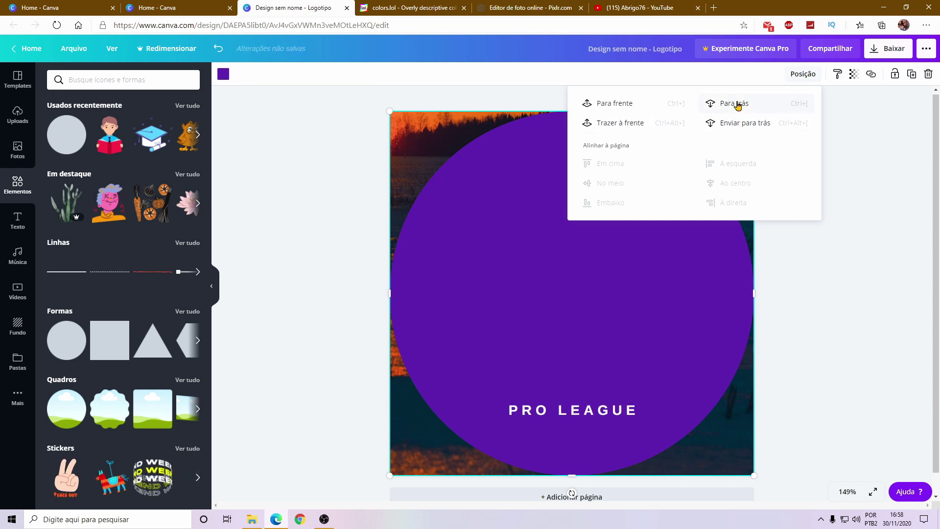
{"action": "left_click", "coordinate": [738, 106]}
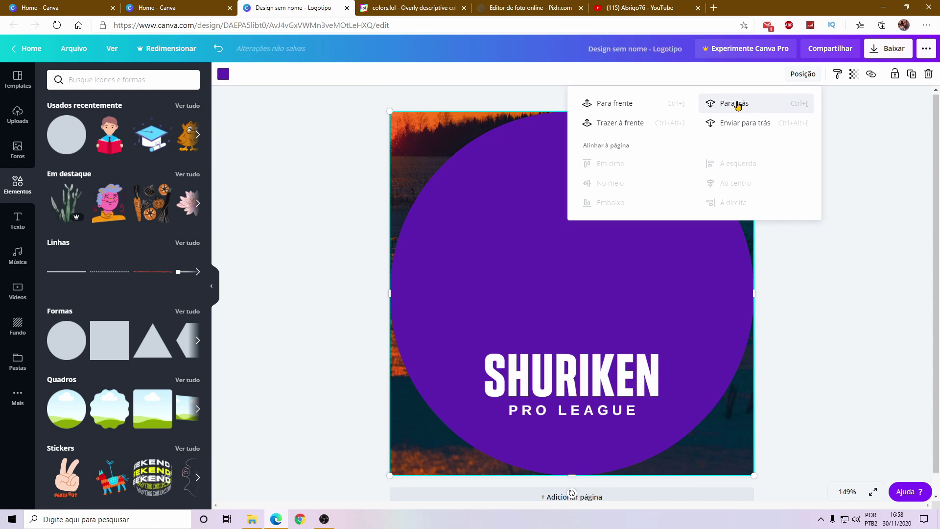
{"action": "left_click", "coordinate": [739, 125]}
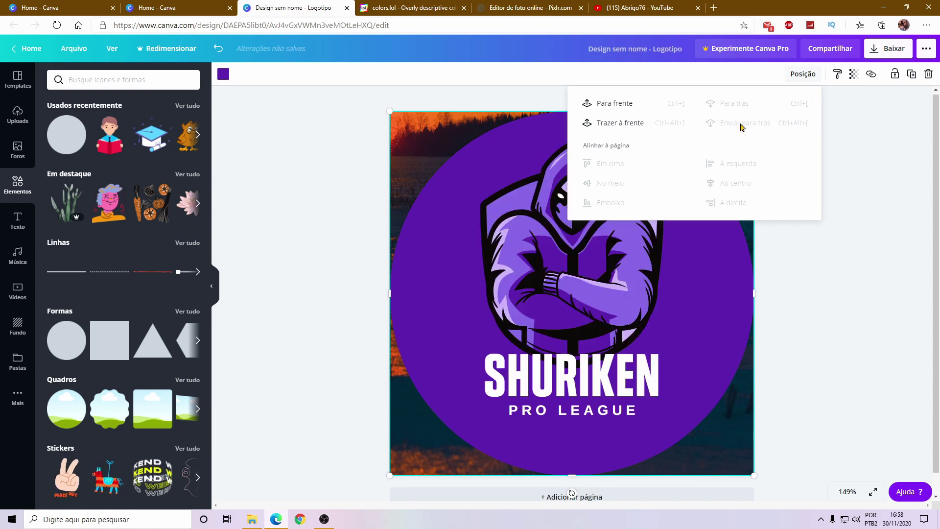
- Delete the PRO LEAGUE subtitle and slightly enlarge the SHURIKEN title below the mascot
{"action": "left_click", "coordinate": [609, 443]}
{"action": "key", "text": "Delete"}
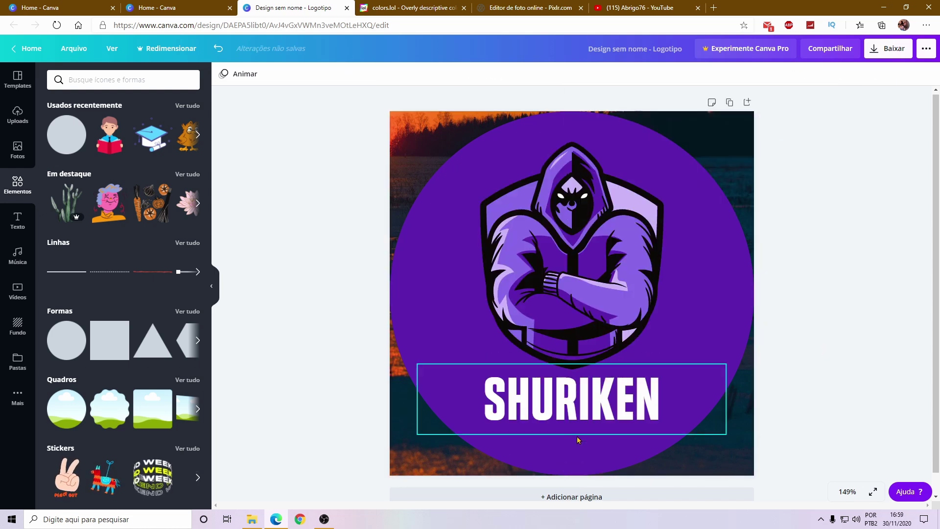
{"action": "left_click", "coordinate": [576, 433]}
{"action": "left_click_drag", "start_coordinate": [414, 362], "coordinate": [365, 352]}
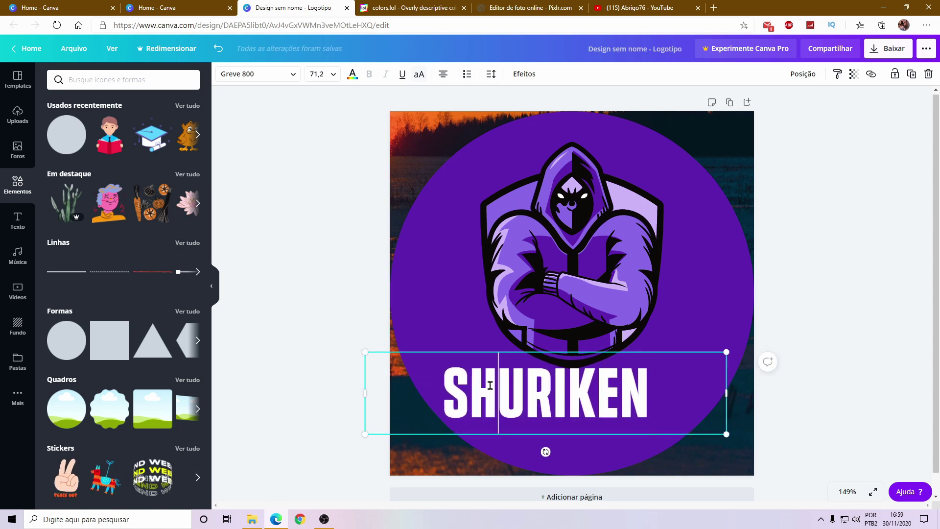
- Shorten the SHURIKEN title text to SH
{"action": "left_click", "coordinate": [500, 389]}
{"action": "left_click", "coordinate": [501, 388]}
{"action": "key", "text": "Delete"}
{"action": "key", "text": "Delete"}
{"action": "key", "text": "Delete"}
{"action": "key", "text": "Delete"}
{"action": "key", "text": "Delete"}
{"action": "key", "text": "Delete"}
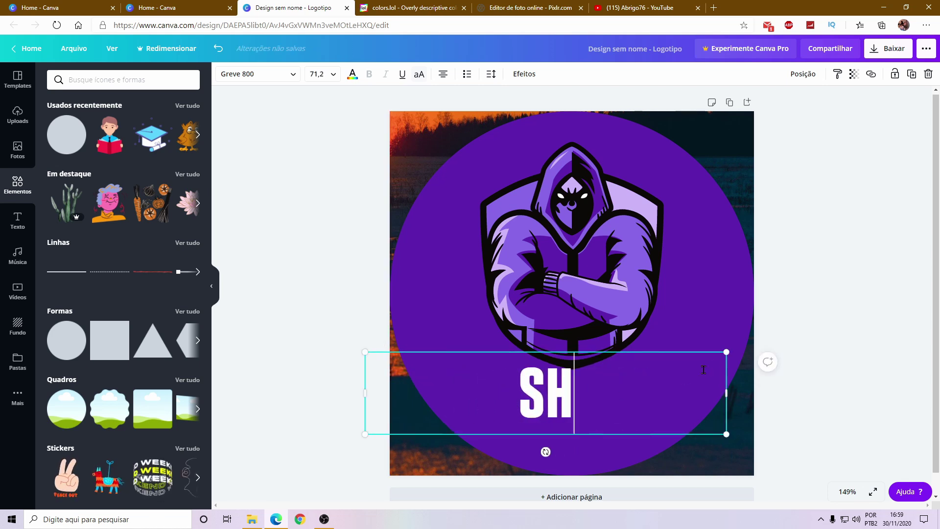
- Enlarge the SH title and centre it beneath the mascot, nudging the mascot slightly upward
{"action": "left_click_drag", "start_coordinate": [726, 393], "coordinate": [520, 418]}
{"action": "left_click", "coordinate": [573, 318]}
{"action": "left_click_drag", "start_coordinate": [560, 374], "coordinate": [631, 375]}
{"action": "left_click", "coordinate": [573, 245]}
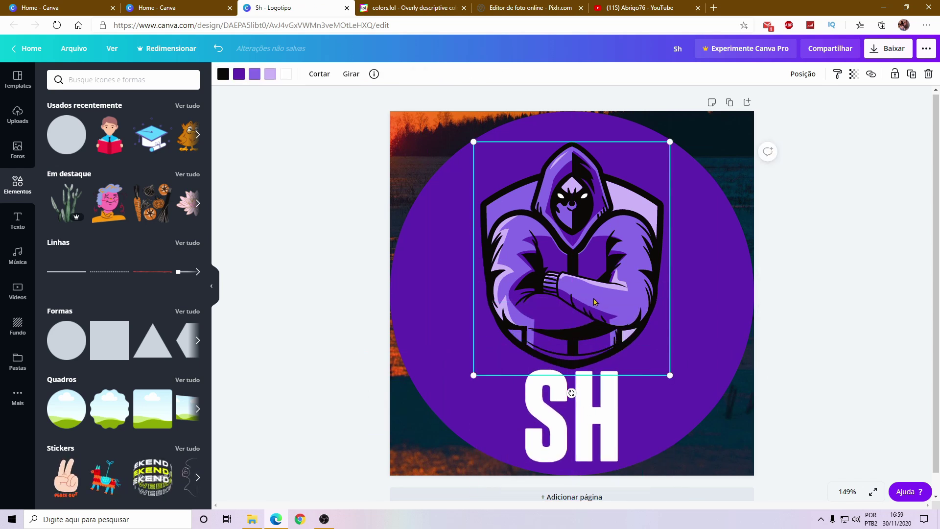
{"action": "left_click", "coordinate": [455, 131]}
- Move the purple circle down past the canvas's lower edge and select the sunset photo behind it
{"action": "left_click", "coordinate": [417, 146]}
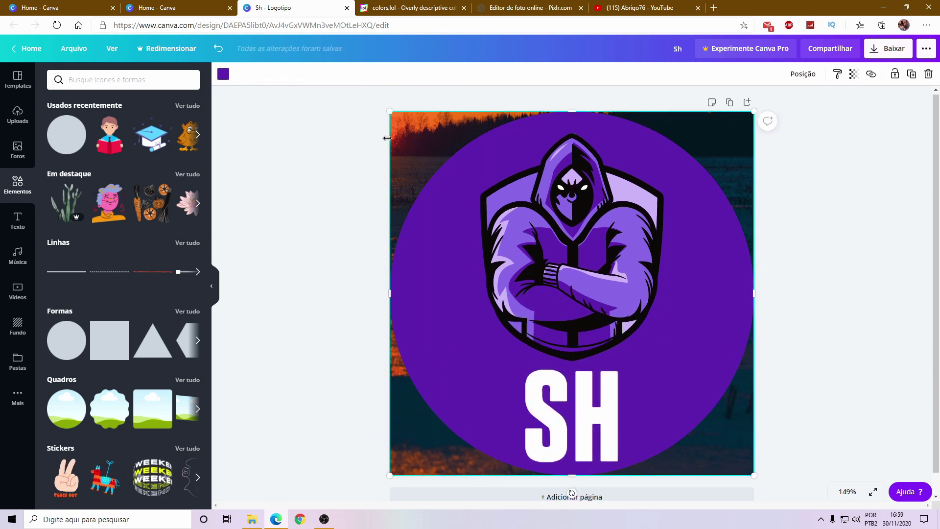
{"action": "left_click_drag", "start_coordinate": [425, 143], "coordinate": [425, 251]}
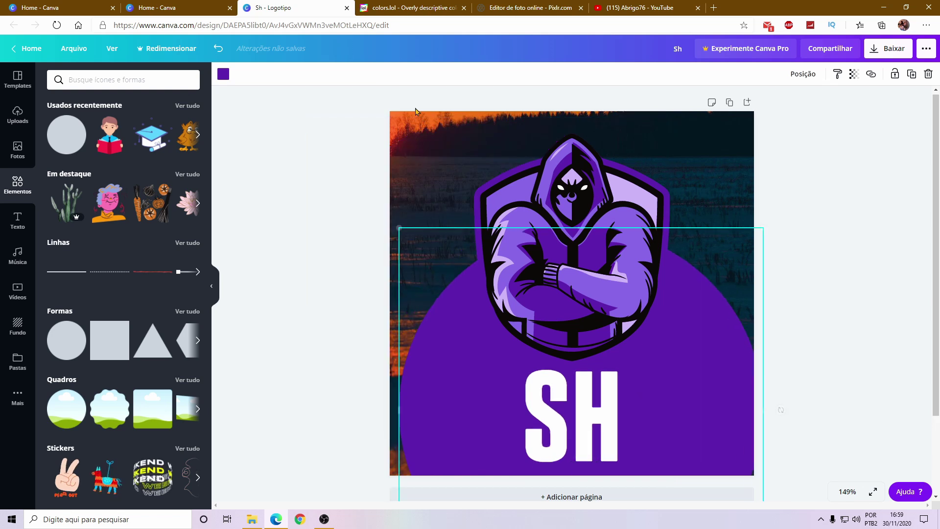
{"action": "left_click", "coordinate": [431, 152]}
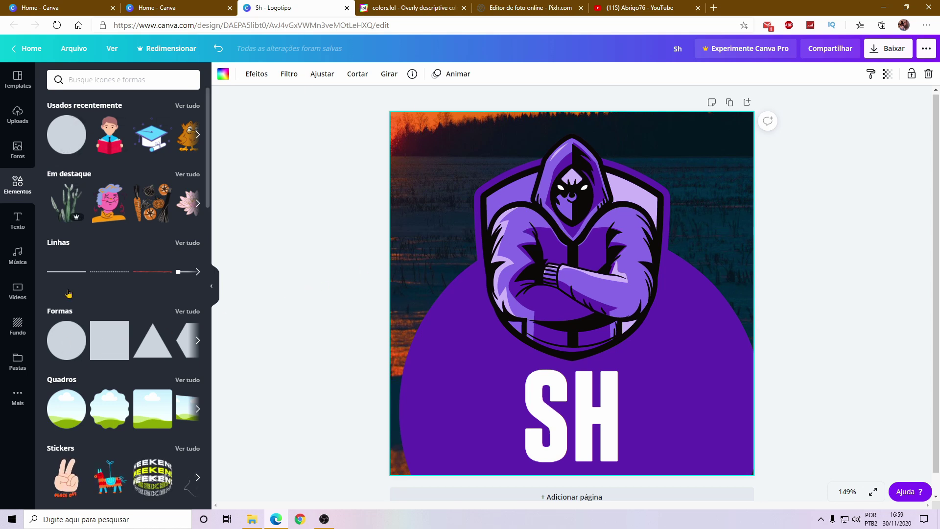
- Add a square shape at the canvas's upper-left corner, colour it black and stretch it to cover the whole canvas
{"action": "left_click", "coordinate": [109, 339]}
{"action": "left_click_drag", "start_coordinate": [621, 263], "coordinate": [511, 187]}
{"action": "left_click", "coordinate": [223, 73]}
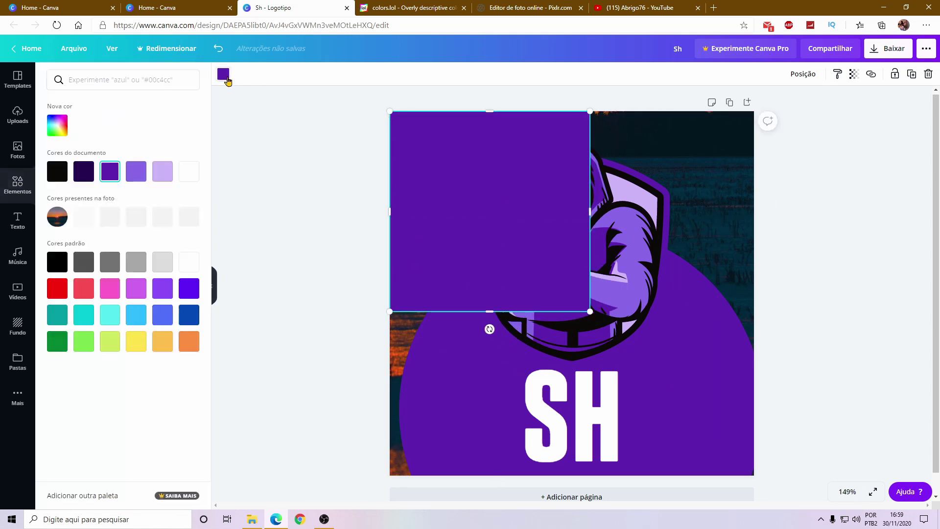
{"action": "left_click", "coordinate": [57, 216]}
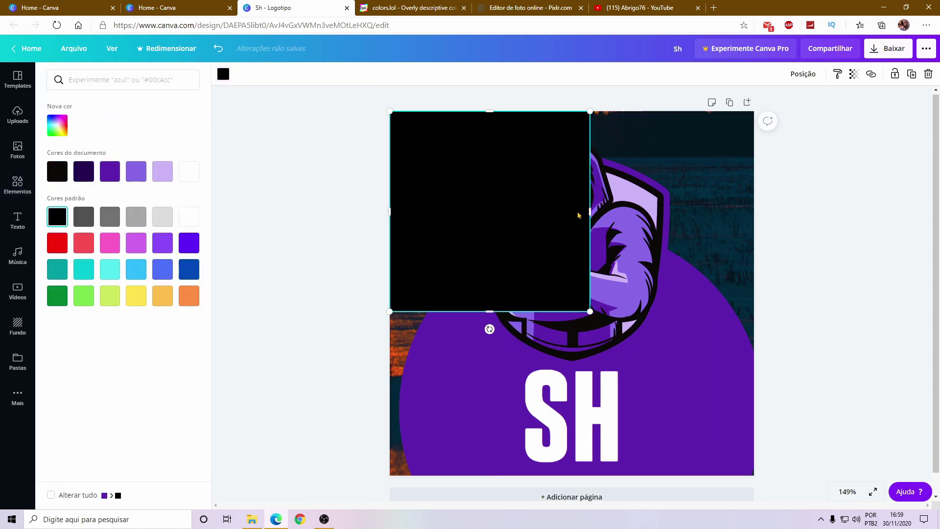
{"action": "left_click_drag", "start_coordinate": [677, 212], "coordinate": [758, 211]}
{"action": "left_click_drag", "start_coordinate": [575, 311], "coordinate": [574, 475]}
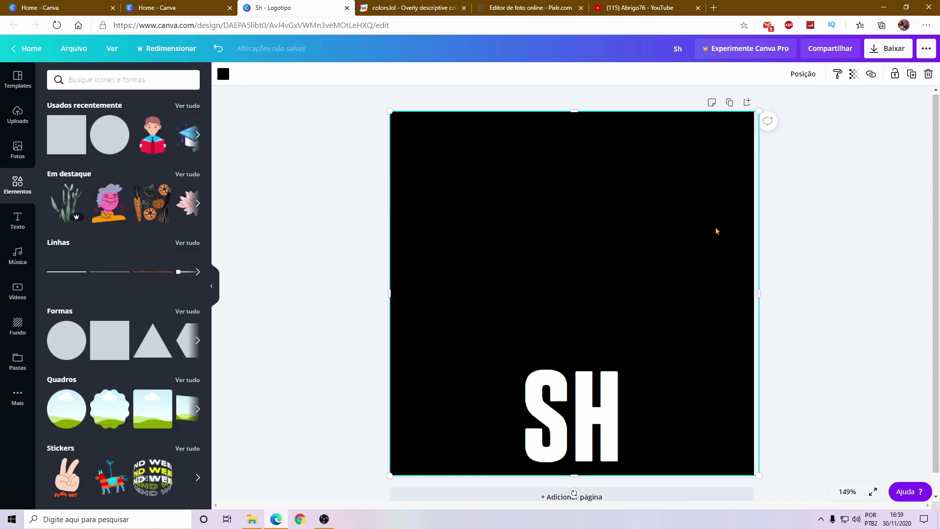
{"action": "left_click_drag", "start_coordinate": [751, 296], "coordinate": [754, 297]}
- Send the black square behind all other elements and recentre the purple circle so it fills the canvas
{"action": "left_click", "coordinate": [806, 76]}
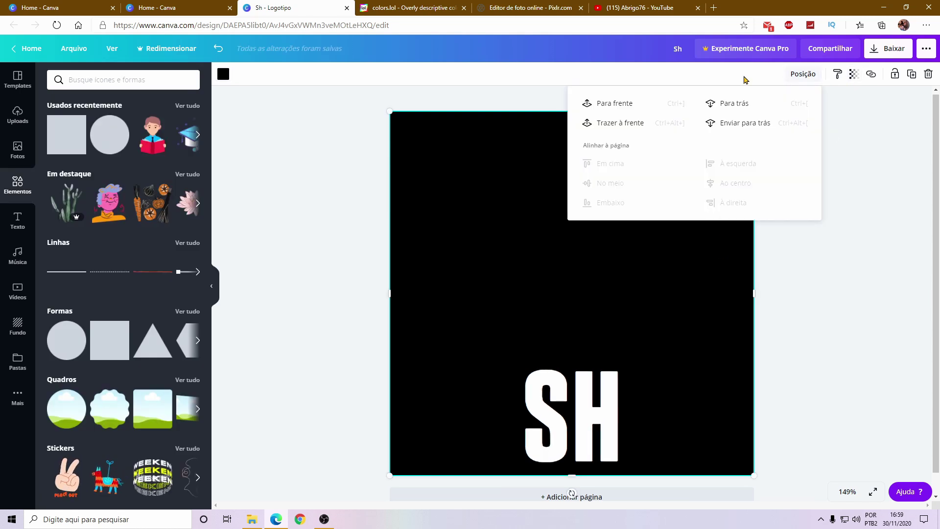
{"action": "left_click", "coordinate": [750, 124]}
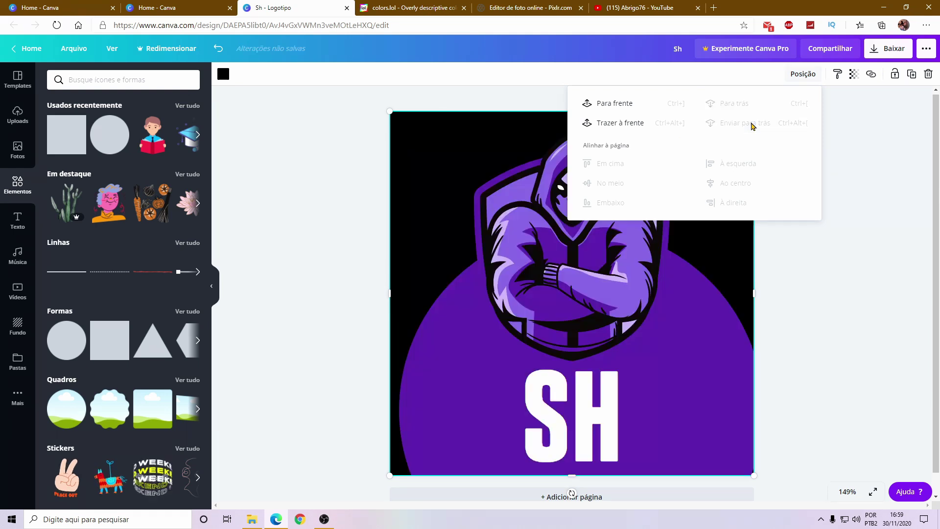
{"action": "left_click", "coordinate": [811, 278]}
{"action": "left_click", "coordinate": [847, 221]}
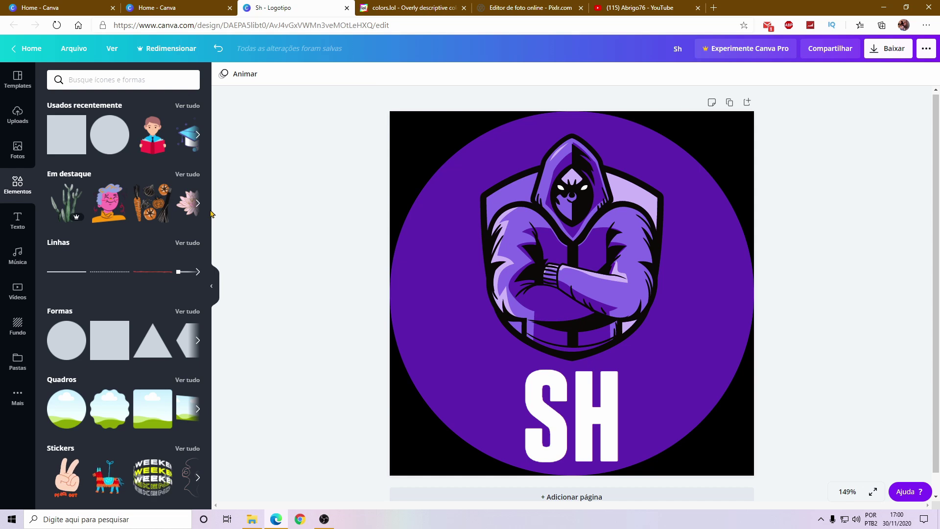
{"action": "scroll", "coordinate": [102, 305], "scroll_direction": "down", "scroll_amount": 1}
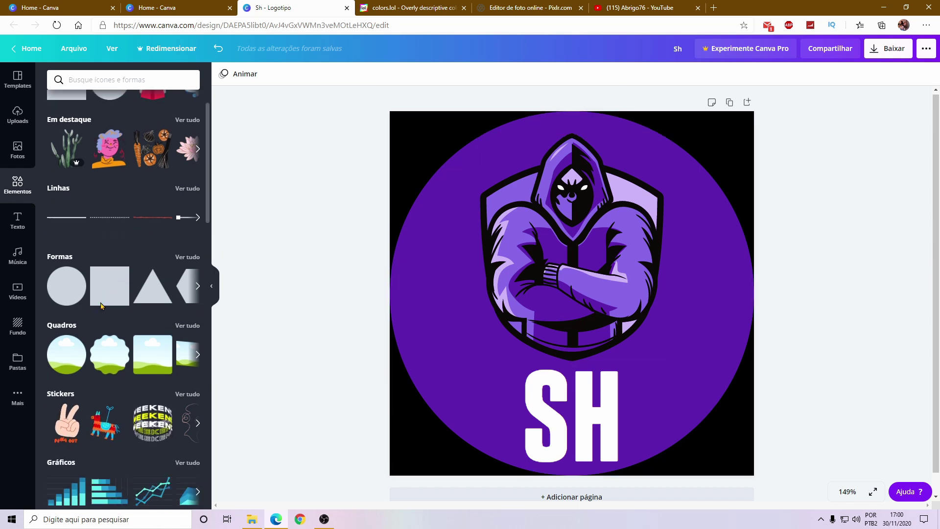
{"action": "scroll", "coordinate": [101, 306], "scroll_direction": "down", "scroll_amount": 3}
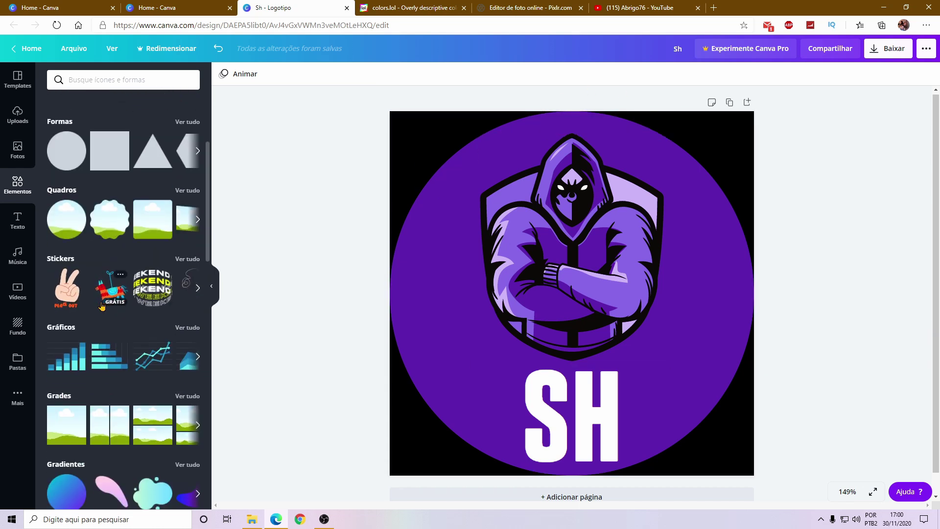
- Add the "Happy hour no Boteco" text combination to the logo and delete all of its text blocks
{"action": "left_click", "coordinate": [17, 230]}
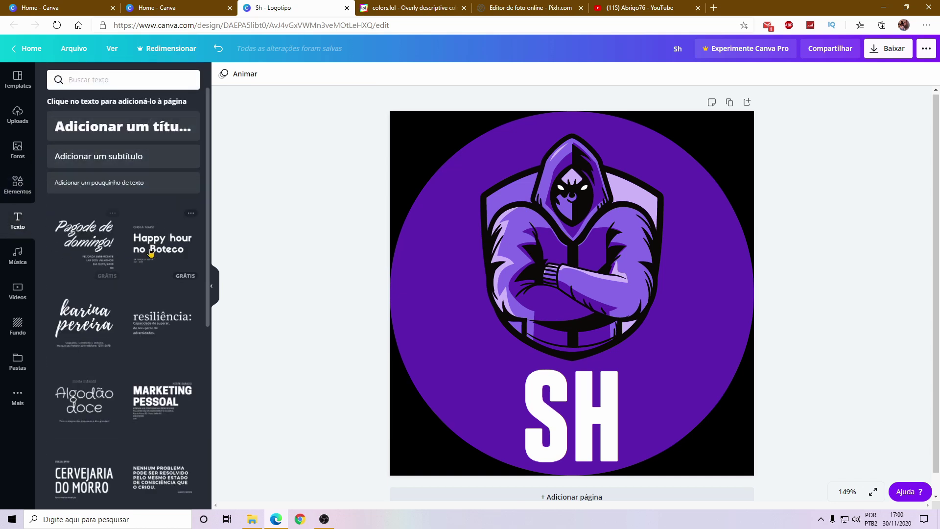
{"action": "left_click", "coordinate": [150, 252]}
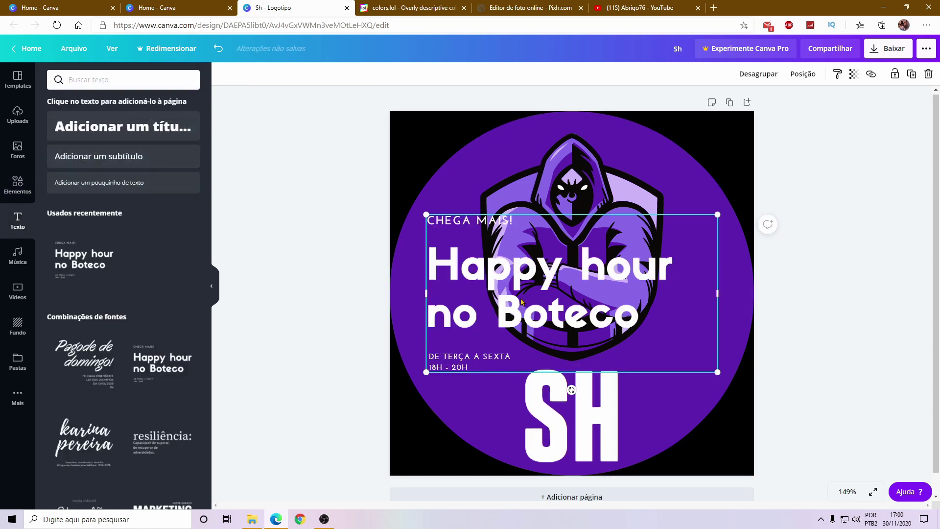
{"action": "left_click", "coordinate": [470, 278]}
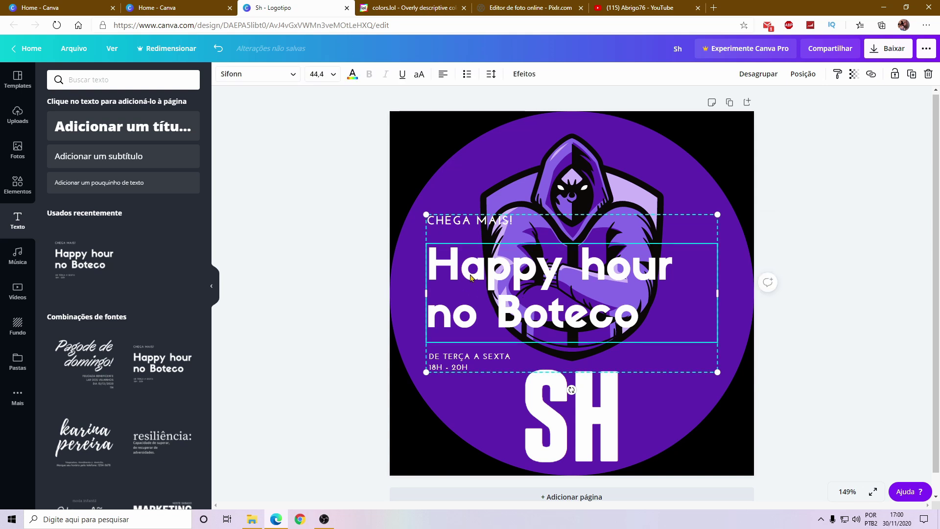
{"action": "key", "text": "Delete"}
{"action": "left_click", "coordinate": [469, 220]}
{"action": "key", "text": "Delete"}
{"action": "left_click", "coordinate": [452, 367]}
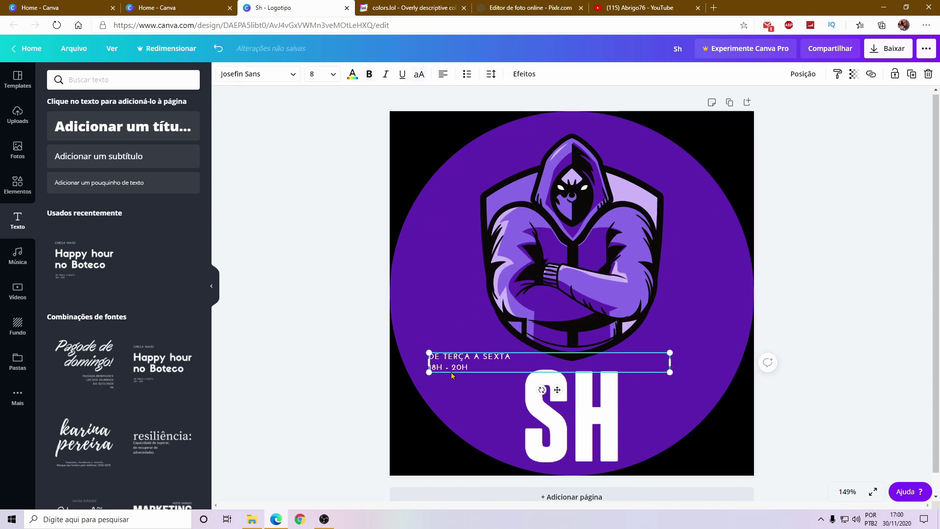
{"action": "key", "text": "Delete"}
- Try the yellow-and-orange wall texture as the logo's background, and undo back to the black background
{"action": "left_click", "coordinate": [18, 255]}
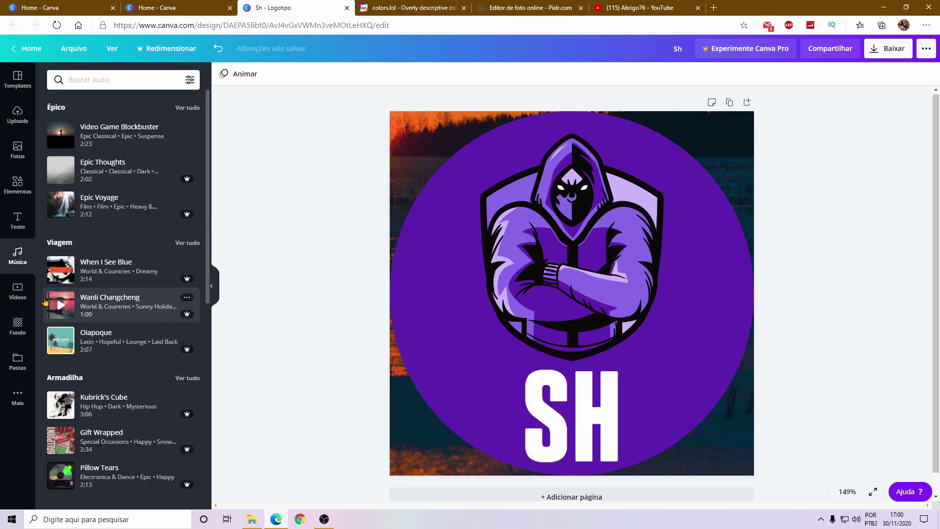
{"action": "left_click", "coordinate": [18, 291]}
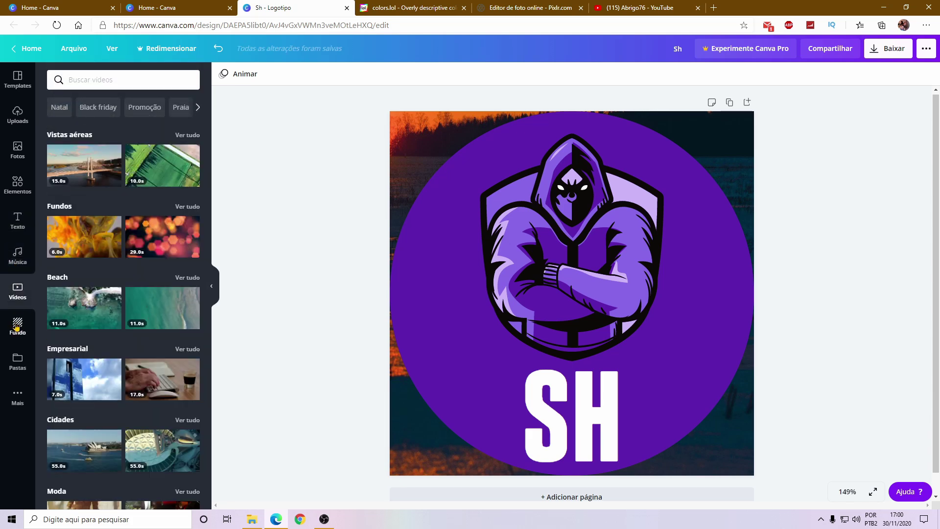
{"action": "left_click", "coordinate": [18, 325]}
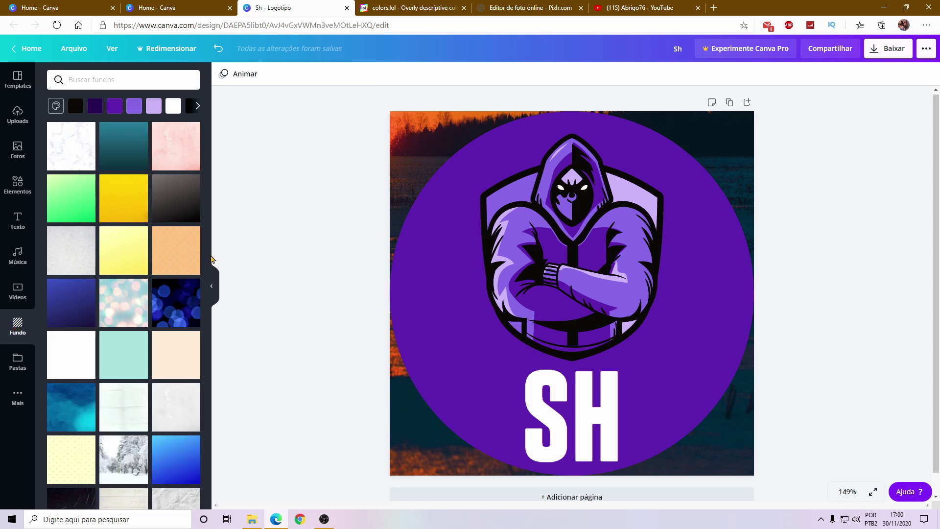
{"action": "left_click_drag", "start_coordinate": [208, 261], "coordinate": [208, 411]}
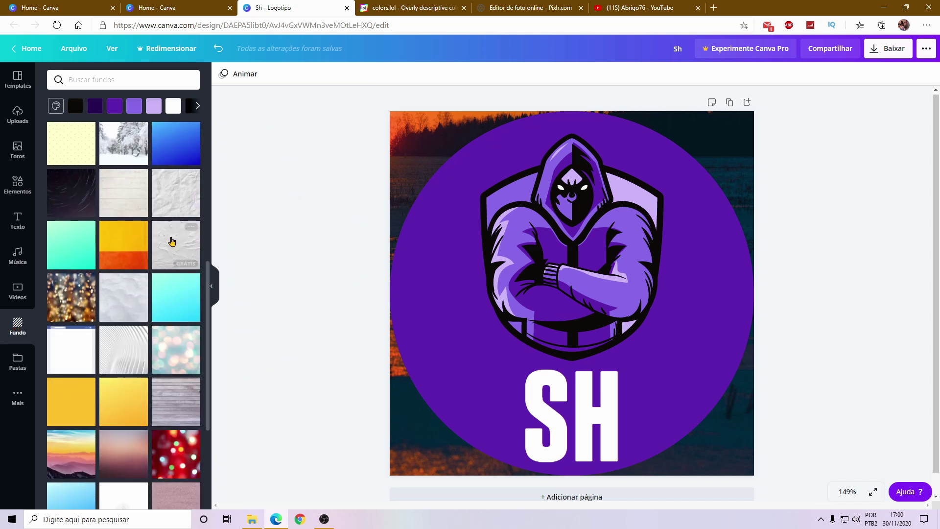
{"action": "left_click", "coordinate": [126, 239]}
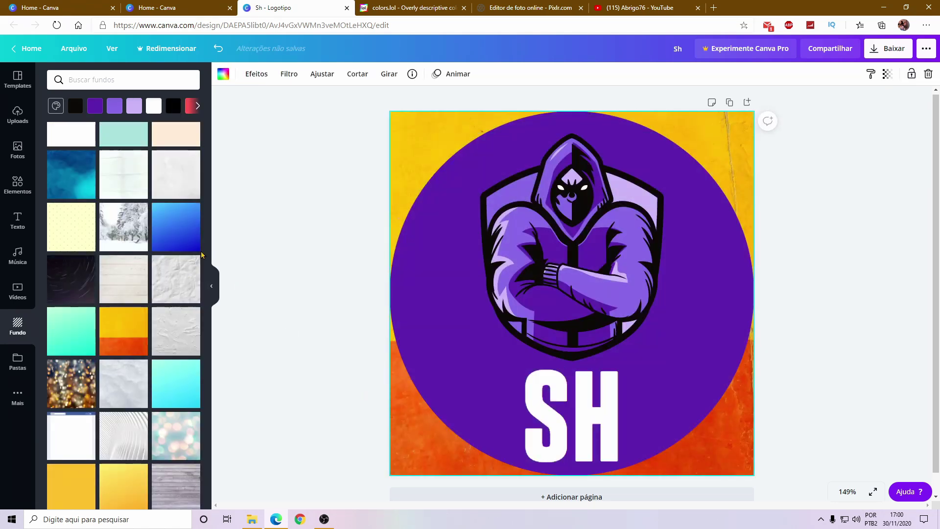
{"action": "key", "text": "ctrl+z"}
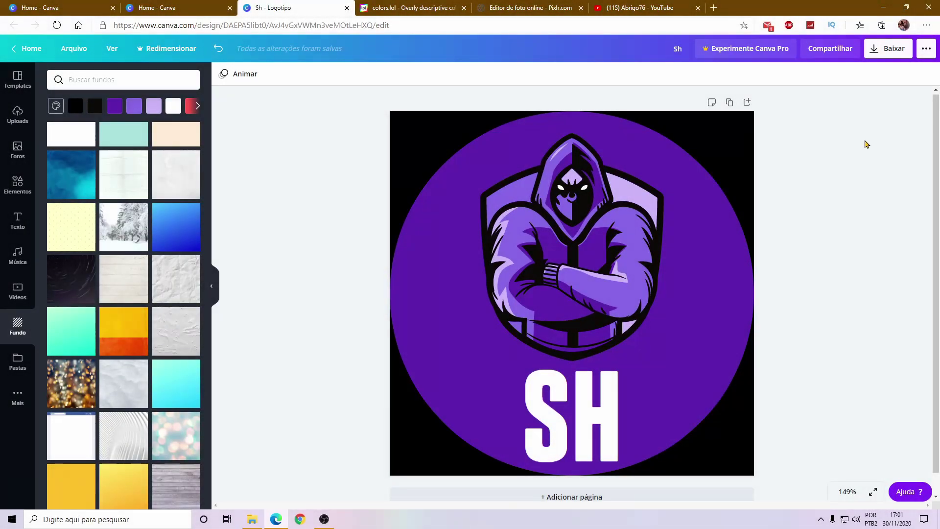
- Download the finished logo as a PNG and dismiss the business-card print offer
{"action": "left_click", "coordinate": [895, 50]}
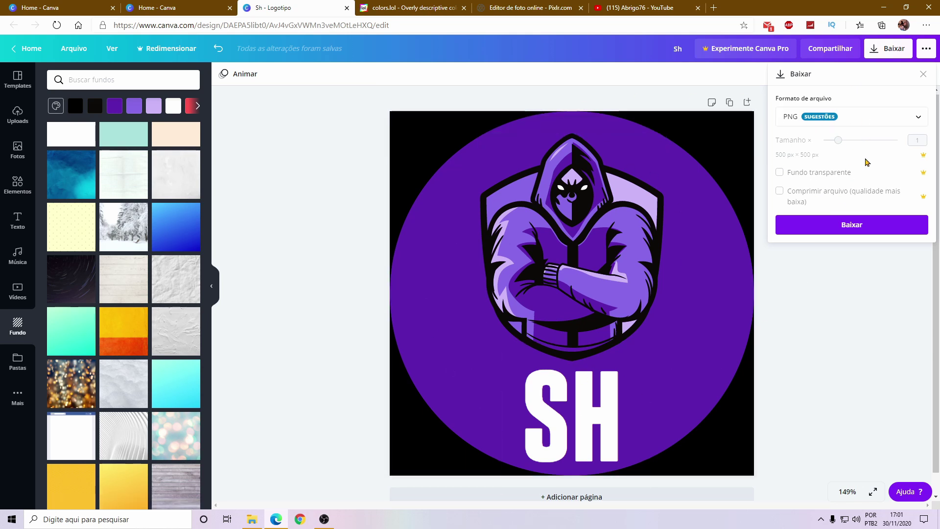
{"action": "left_click", "coordinate": [861, 225]}
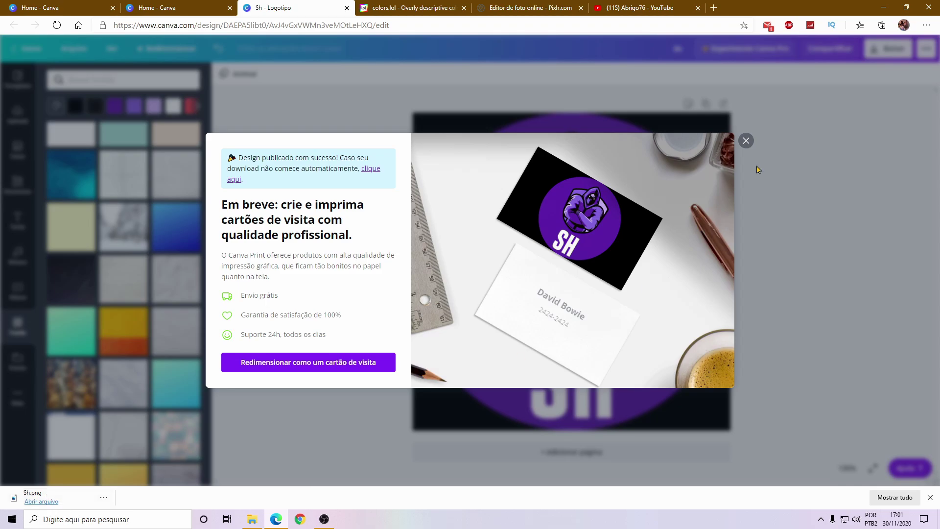
{"action": "left_click", "coordinate": [746, 141]}
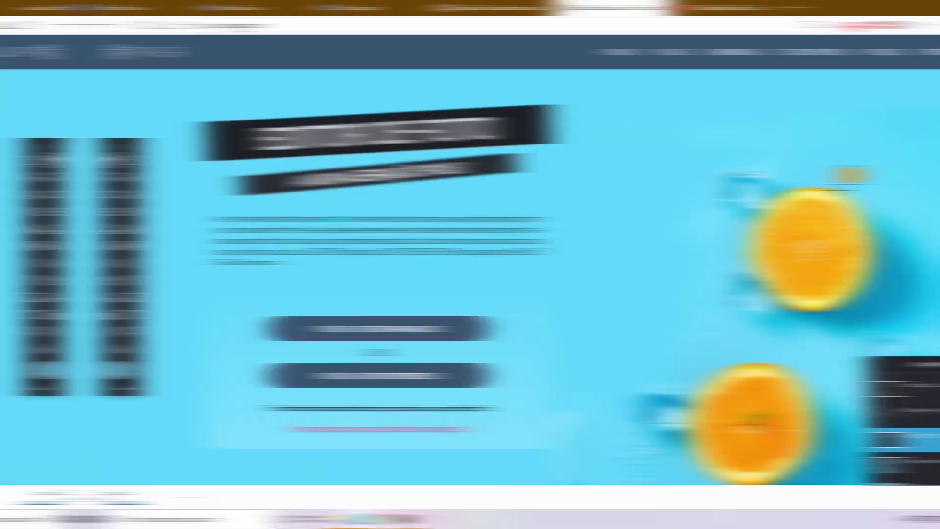
{"action": "left_click", "coordinate": [181, 26]}
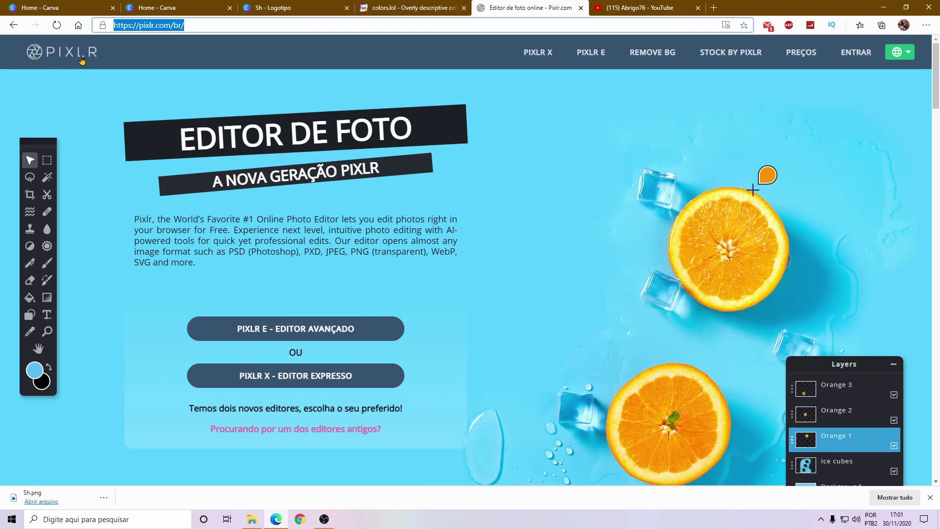
{"action": "left_click", "coordinate": [199, 25]}
{"action": "left_click_drag", "start_coordinate": [204, 25], "coordinate": [93, 25]}
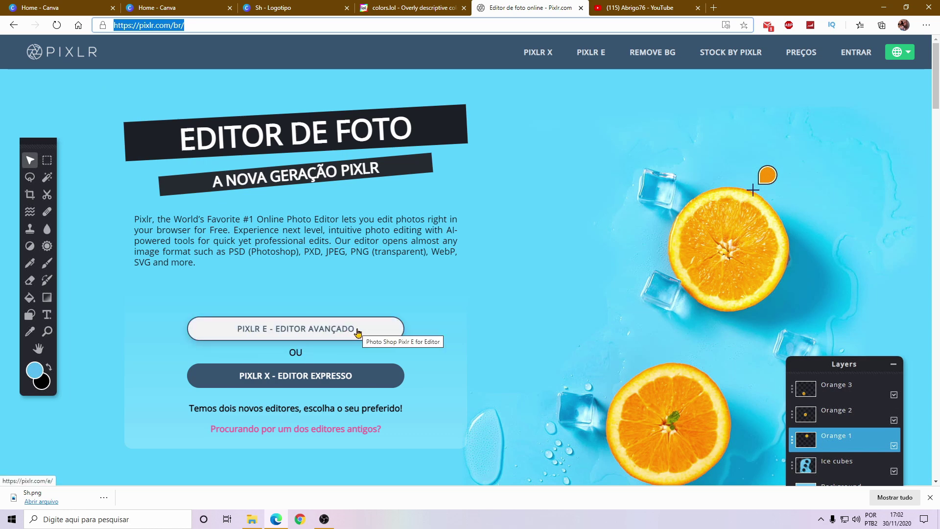
{"action": "left_click", "coordinate": [255, 332]}
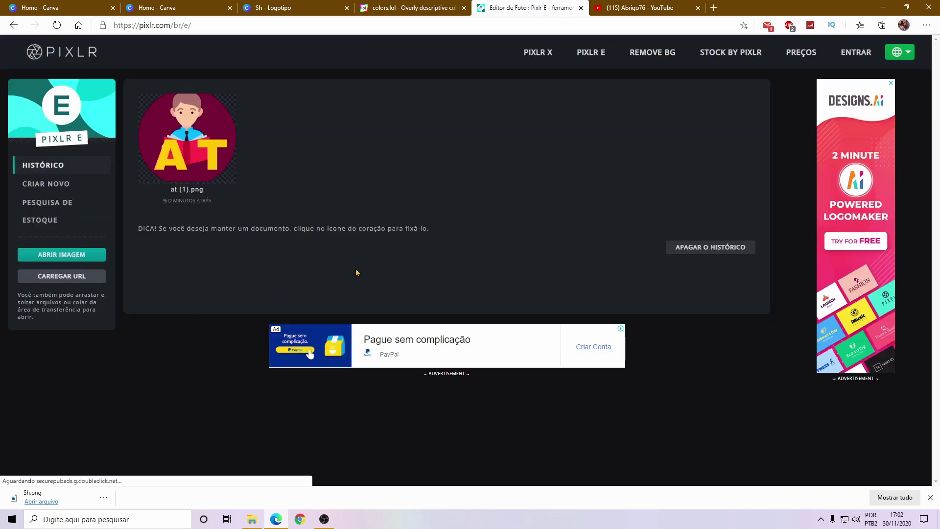
- Open the image Sh.png from the Downloads folder for editing
{"action": "left_click", "coordinate": [69, 255]}
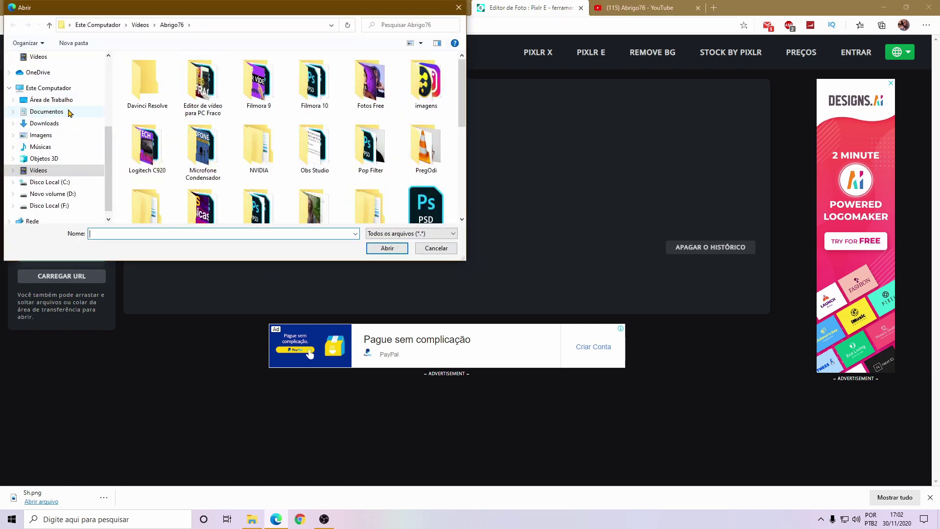
{"action": "left_click", "coordinate": [47, 123]}
{"action": "left_click", "coordinate": [142, 85]}
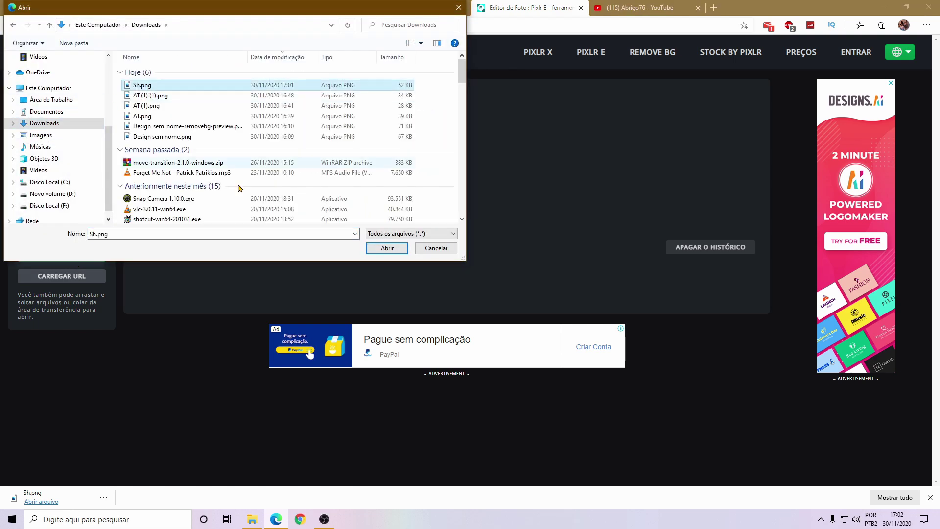
{"action": "left_click", "coordinate": [397, 250]}
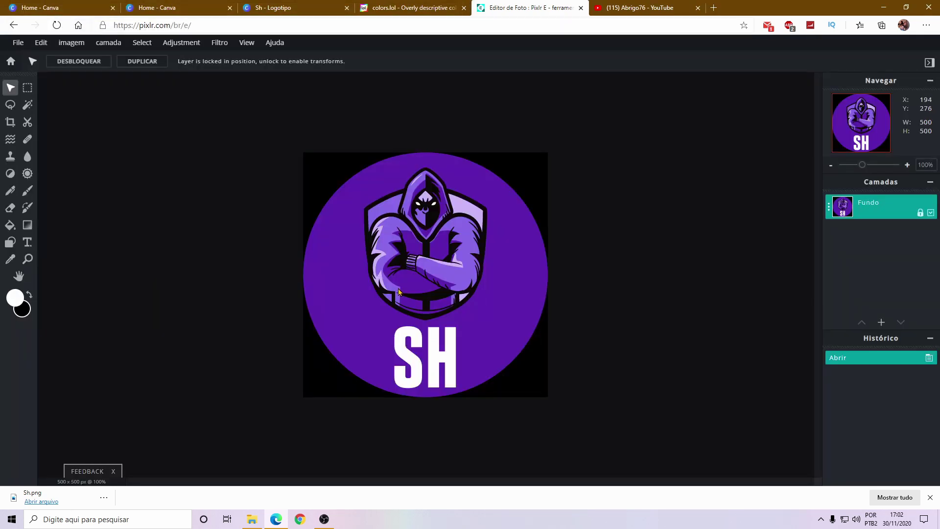
- Cut out the four black corners around the purple circle with the Cutout tool's magic wand, leaving them transparent
{"action": "key", "text": "w"}
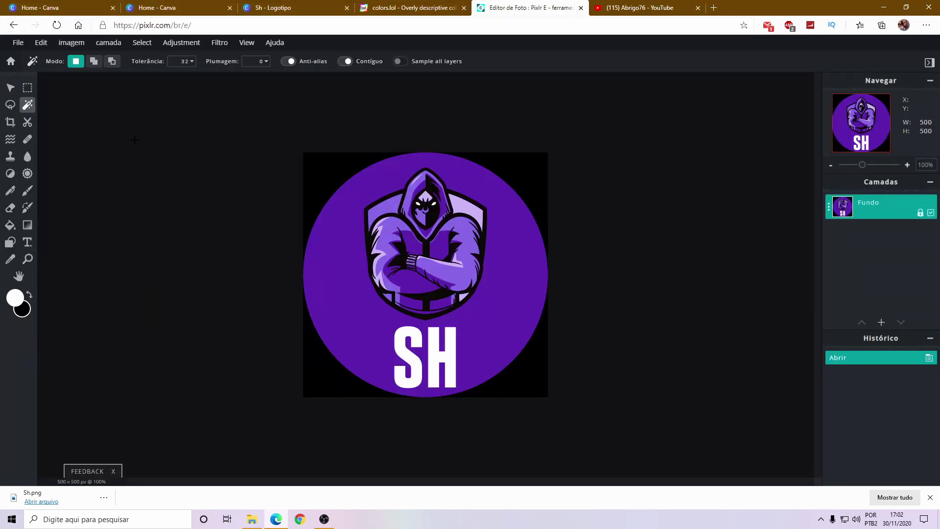
{"action": "left_click", "coordinate": [27, 122]}
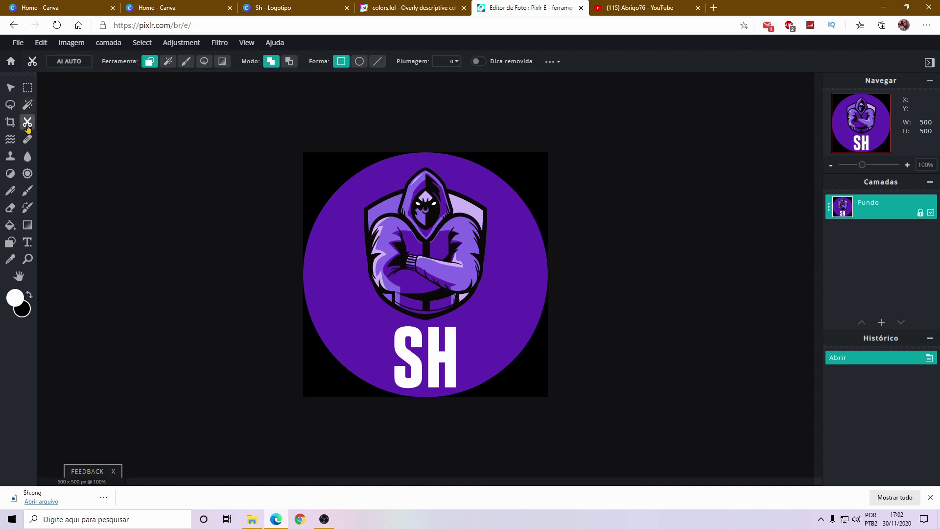
{"action": "left_click", "coordinate": [168, 62]}
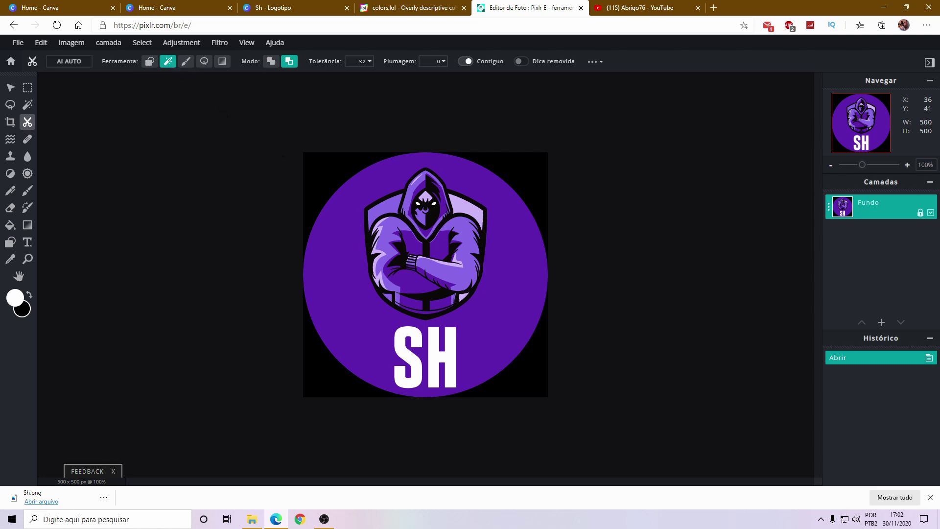
{"action": "left_click", "coordinate": [320, 173]}
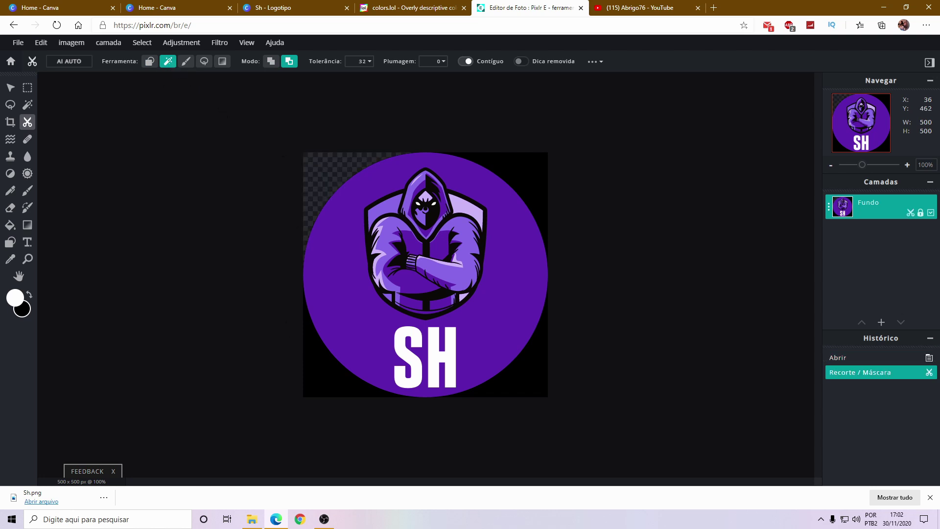
{"action": "left_click", "coordinate": [321, 379]}
{"action": "left_click", "coordinate": [539, 353]}
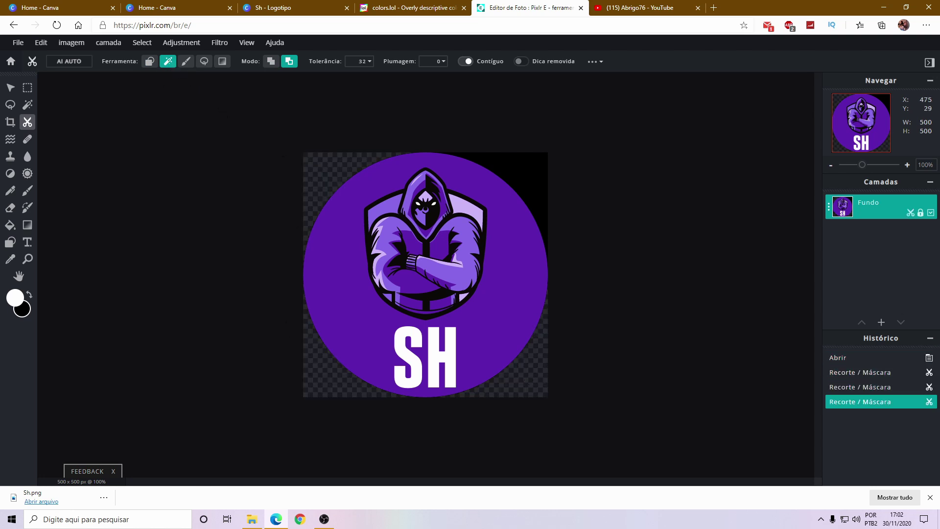
{"action": "left_click", "coordinate": [535, 167]}
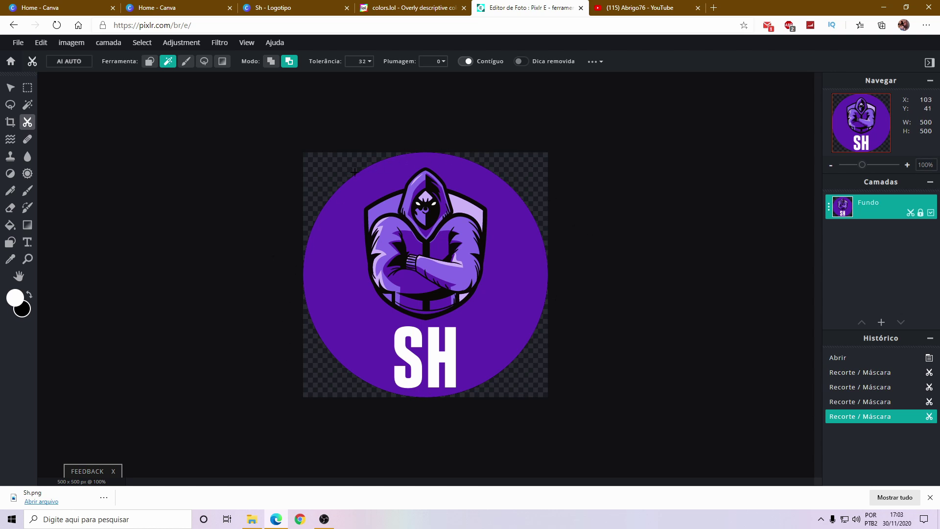
- Download the transparent logo as a PNG named Sh, and open the saved file to check it
{"action": "left_click", "coordinate": [19, 43]}
{"action": "left_click", "coordinate": [47, 132]}
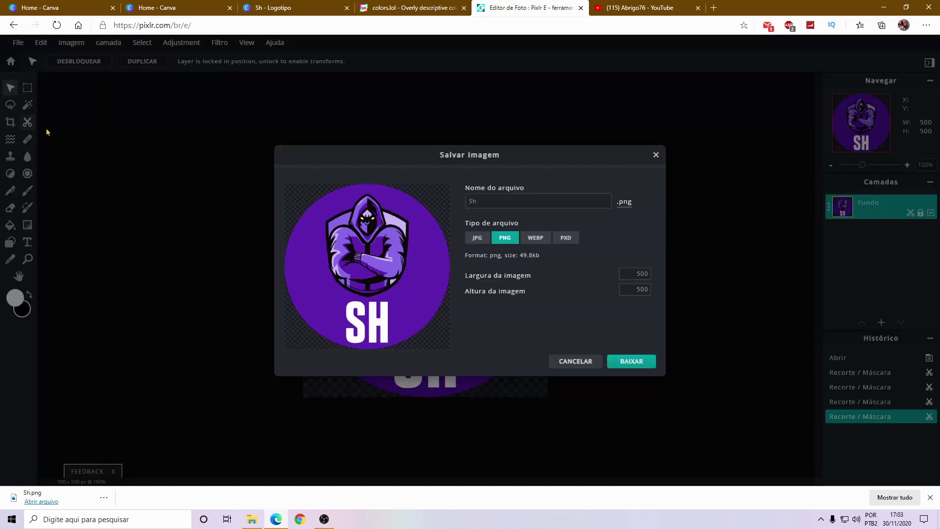
{"action": "left_click", "coordinate": [514, 197]}
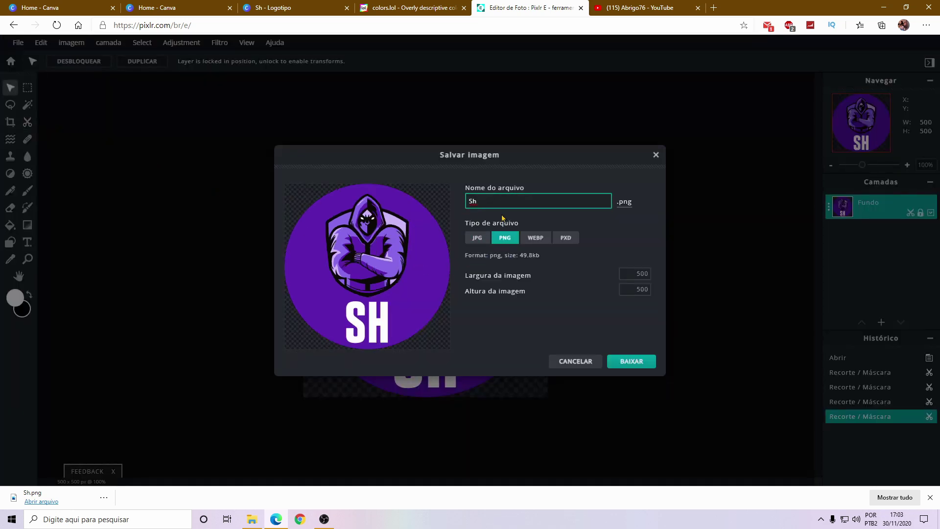
{"action": "left_click", "coordinate": [504, 239]}
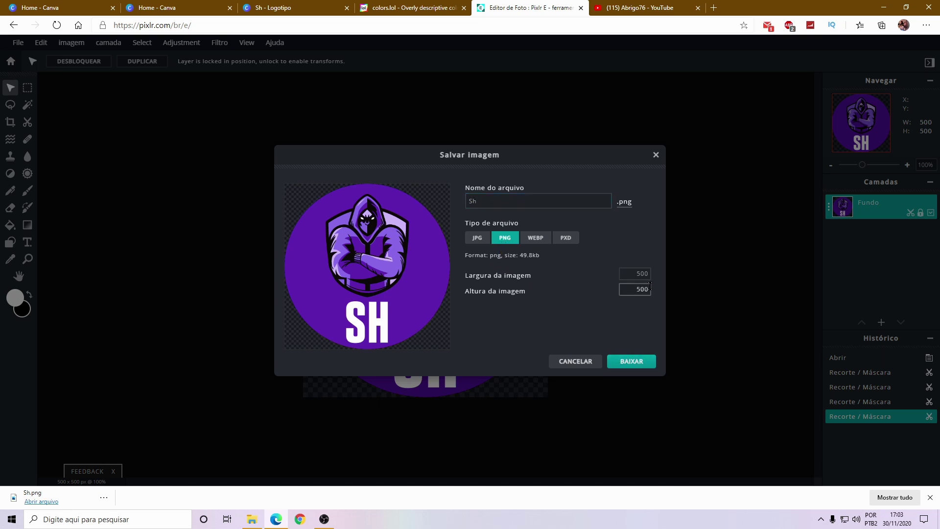
{"action": "left_click", "coordinate": [644, 362]}
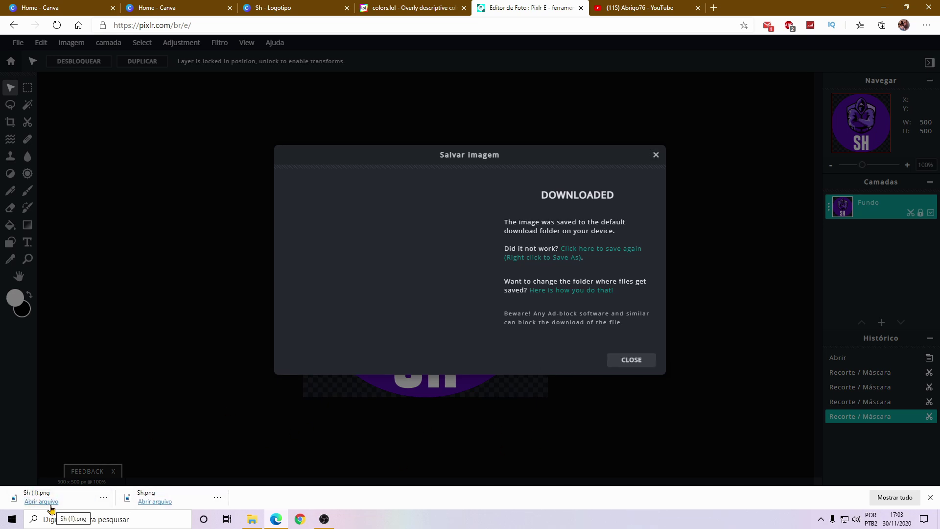
{"action": "left_click", "coordinate": [51, 502]}
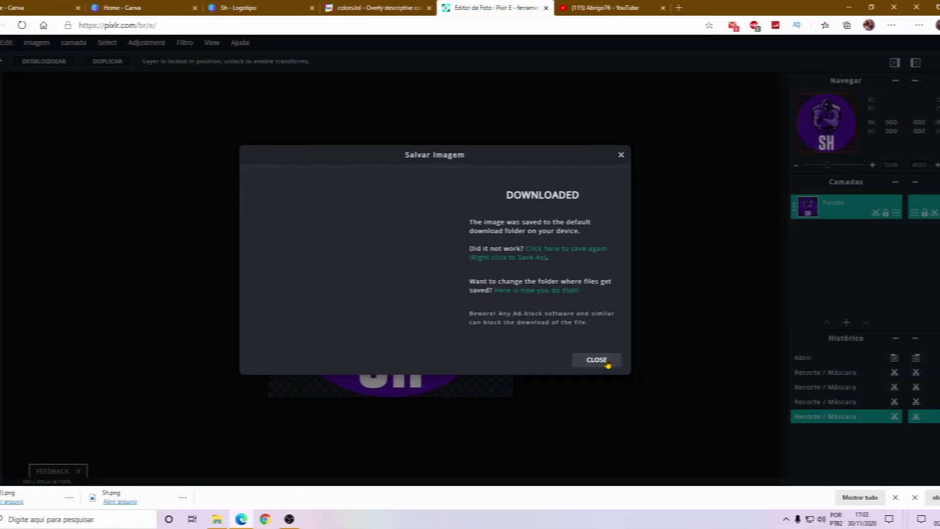
{"action": "left_click", "coordinate": [596, 359]}
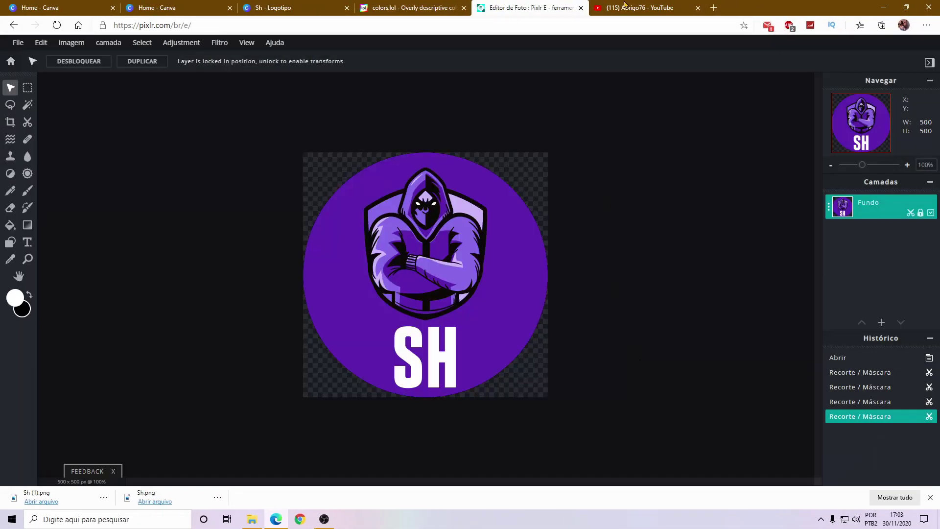
- Switch to the YouTube channel page and open the channel customization page in YouTube Studio
{"action": "left_click", "coordinate": [668, 14]}
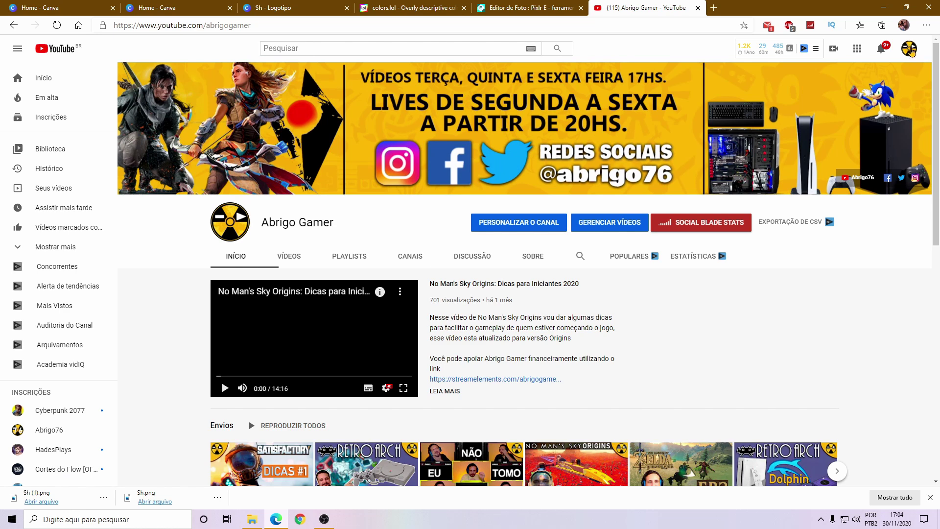
{"action": "left_click", "coordinate": [910, 49]}
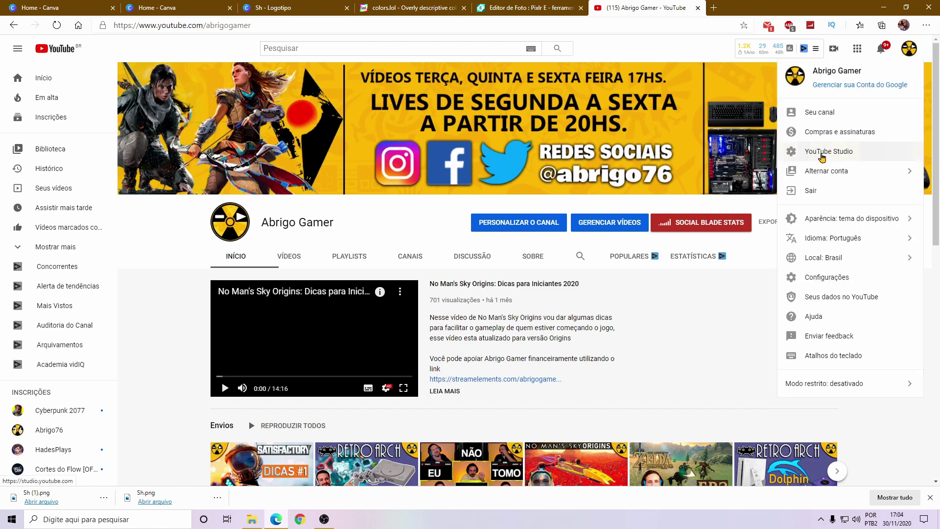
{"action": "left_click", "coordinate": [818, 155]}
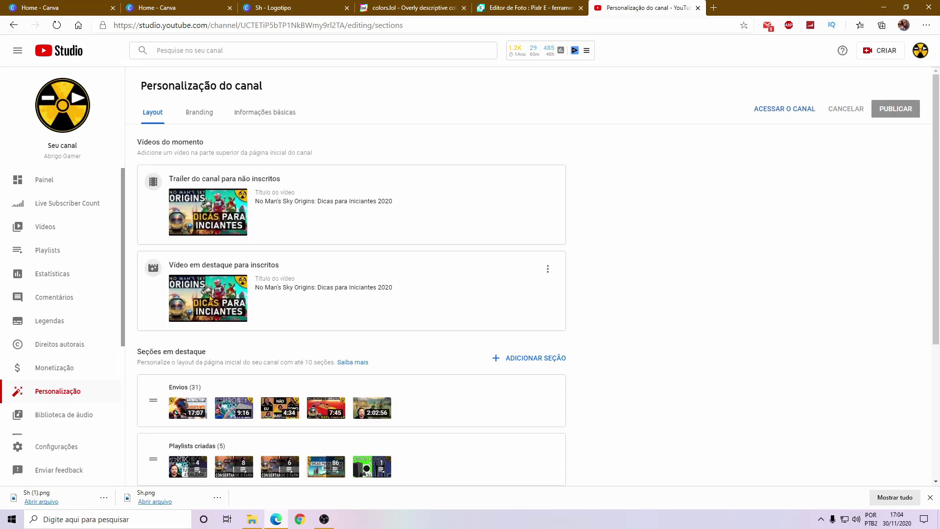
- Look over the channel's layout sections and open the Branding settings for the profile picture, banner and watermark
{"action": "scroll", "coordinate": [209, 297], "scroll_direction": "down", "scroll_amount": 3}
{"action": "scroll", "coordinate": [216, 170], "scroll_direction": "up", "scroll_amount": 2}
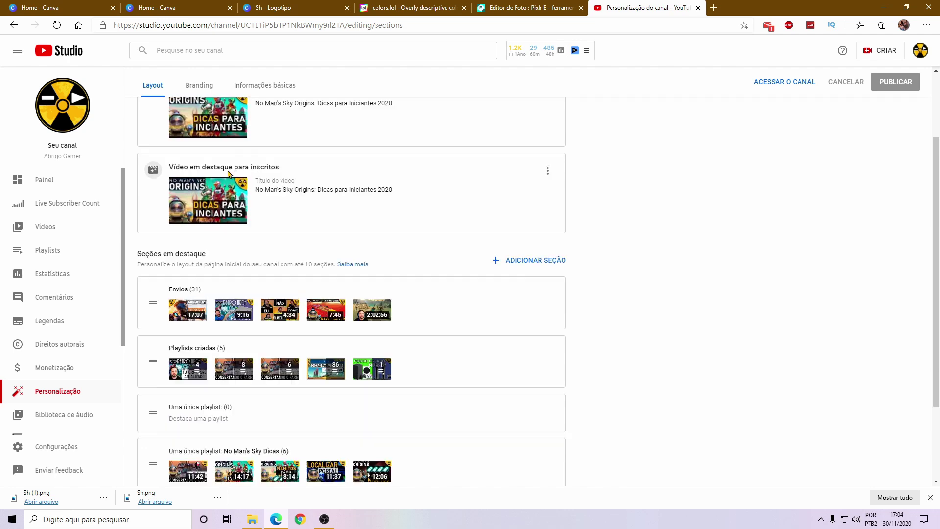
{"action": "scroll", "coordinate": [248, 255], "scroll_direction": "down", "scroll_amount": 3}
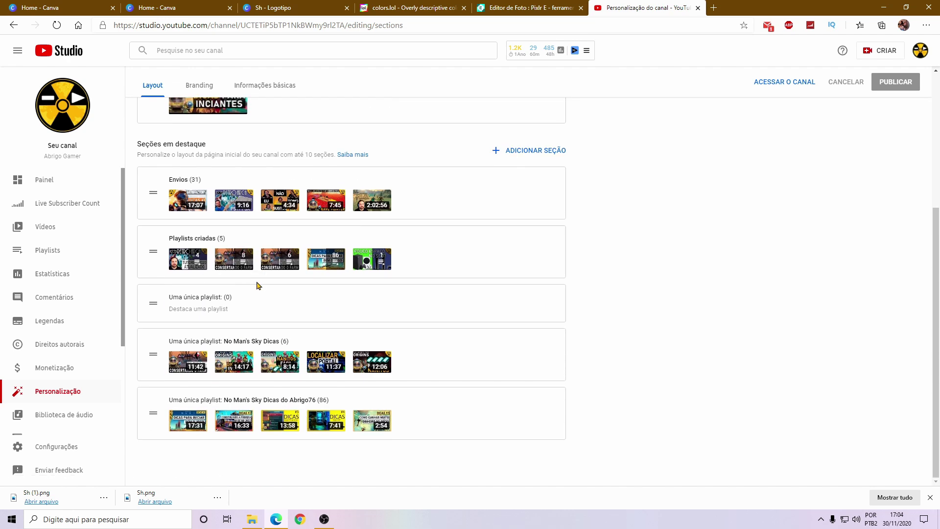
{"action": "scroll", "coordinate": [319, 184], "scroll_direction": "up", "scroll_amount": 4}
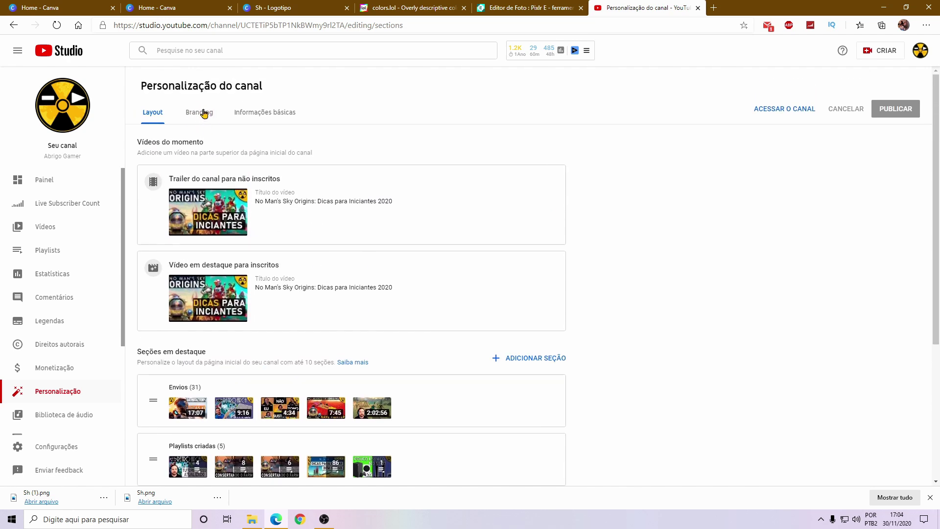
{"action": "left_click", "coordinate": [203, 116]}
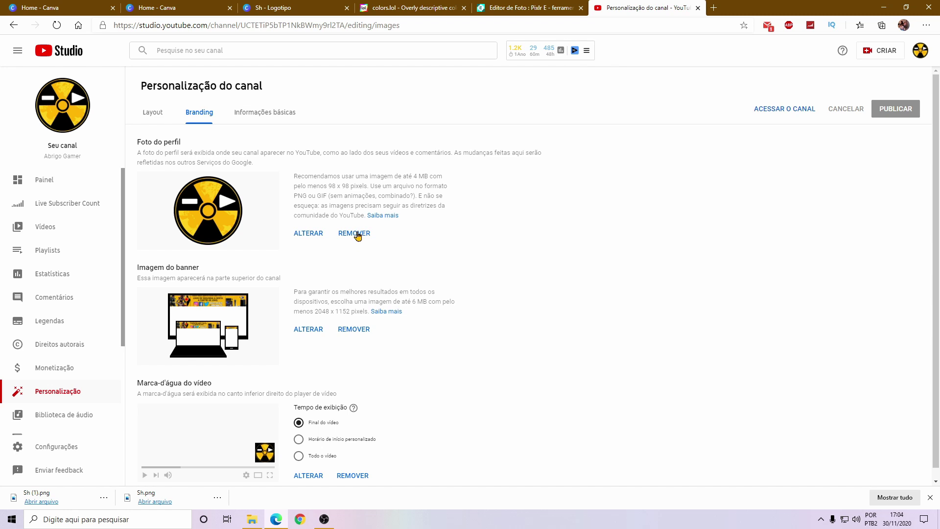
{"action": "left_click", "coordinate": [309, 234]}
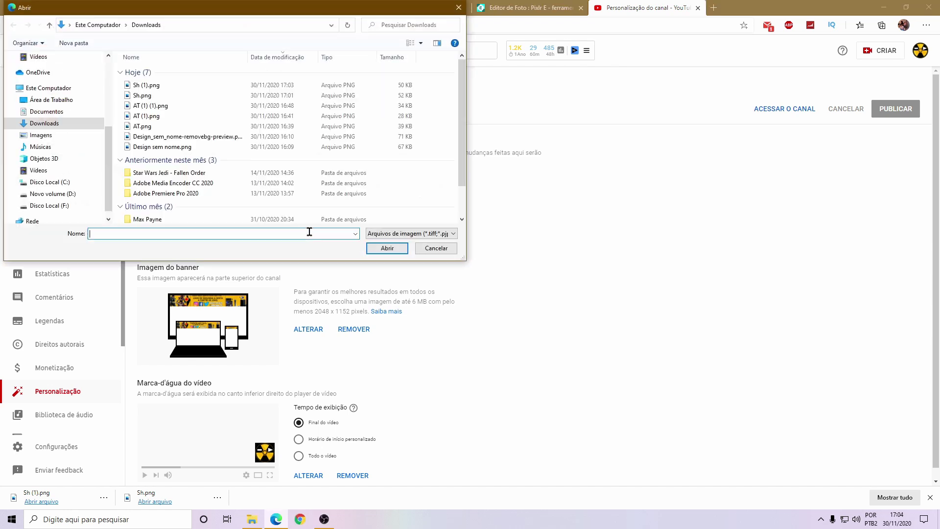
{"action": "left_click", "coordinate": [157, 86]}
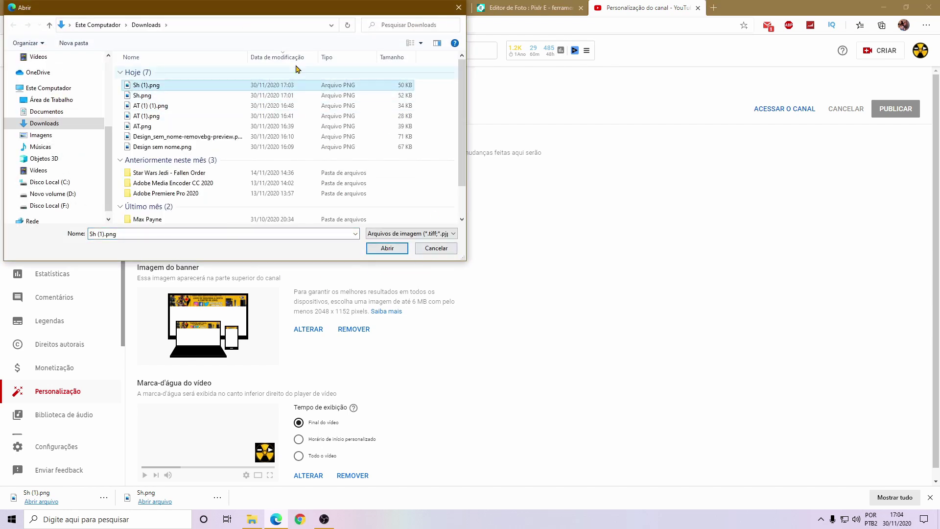
{"action": "left_click_drag", "start_coordinate": [247, 10], "coordinate": [591, 139]}
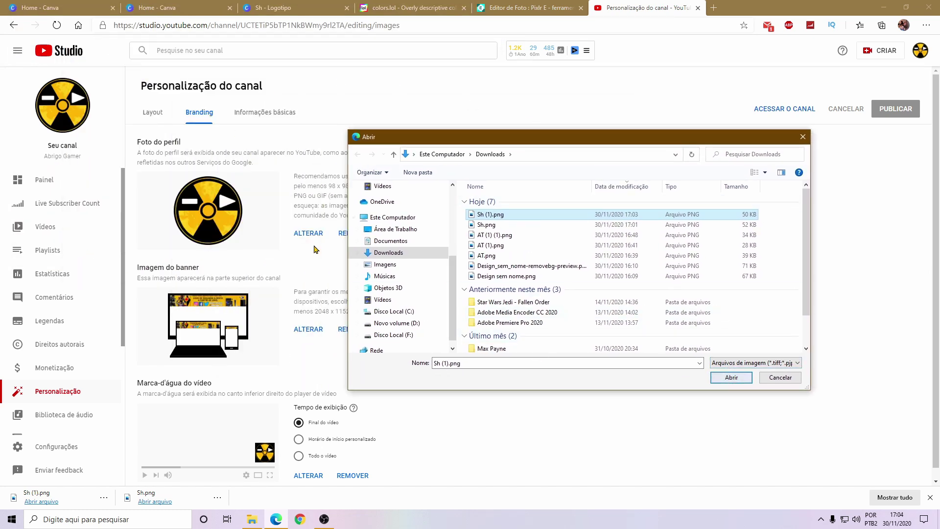
{"action": "left_click", "coordinate": [785, 378]}
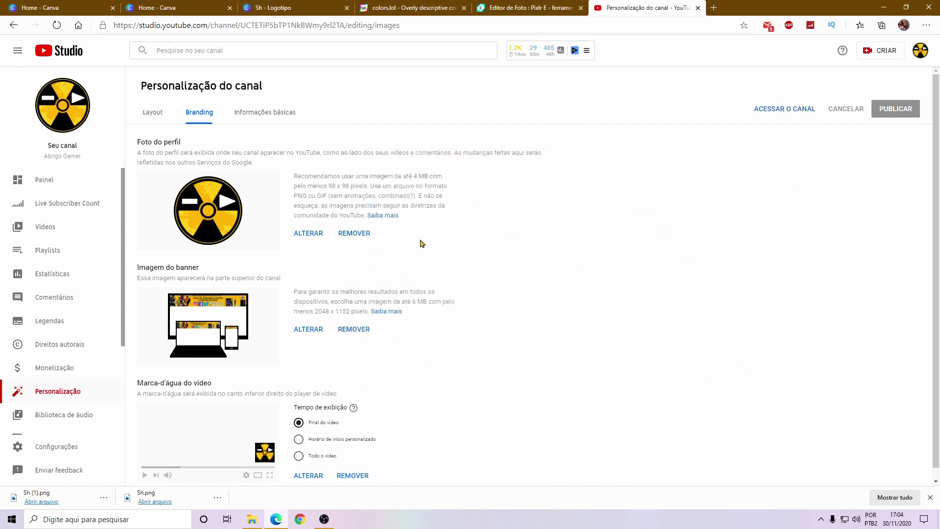